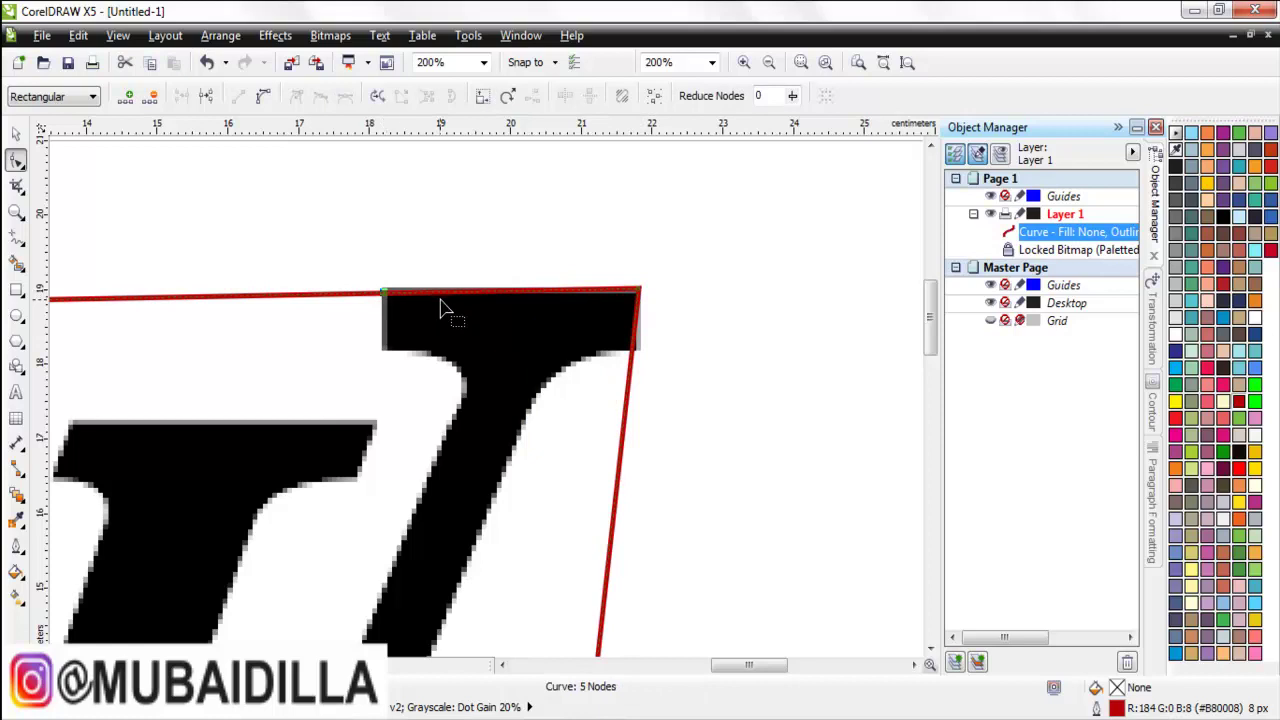
# Add nodes to the red outline and fit them to the two lower corners of the right stroke's top serif
pyautogui.doubleClick(634, 351)
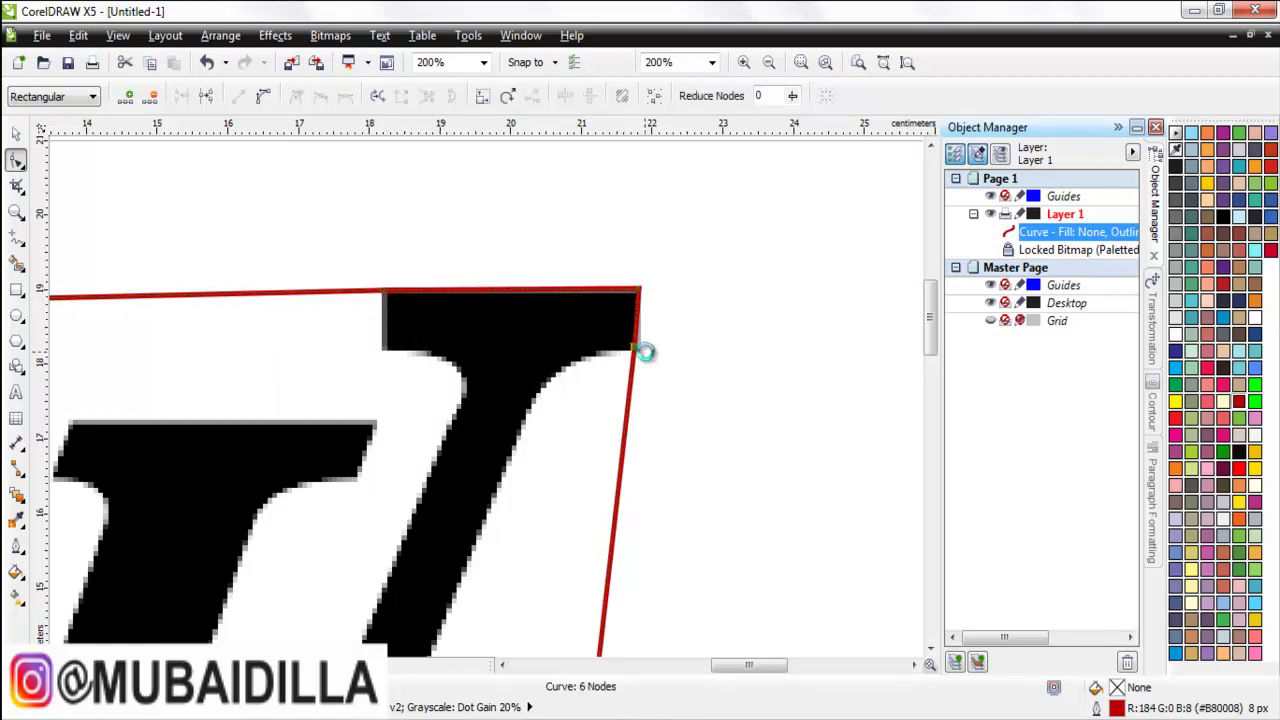
pyautogui.doubleClick(331, 292)
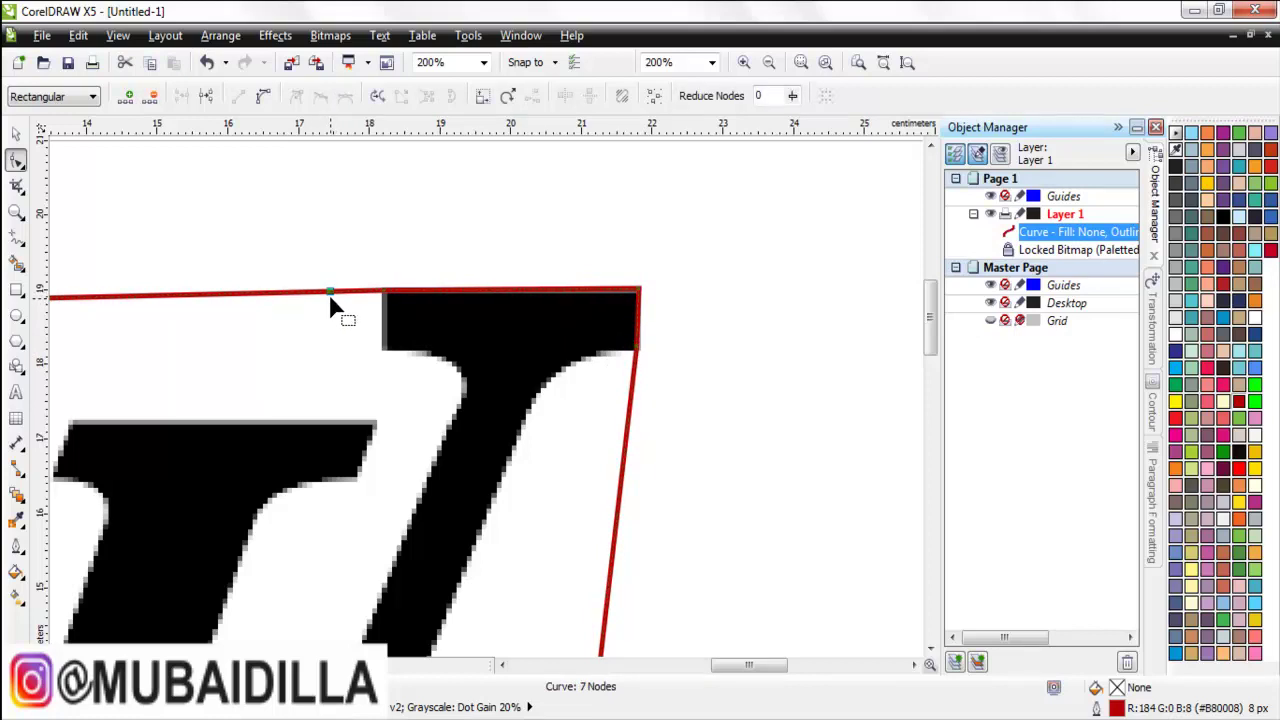
pyautogui.moveTo(330, 292); pyautogui.dragTo(383, 350)
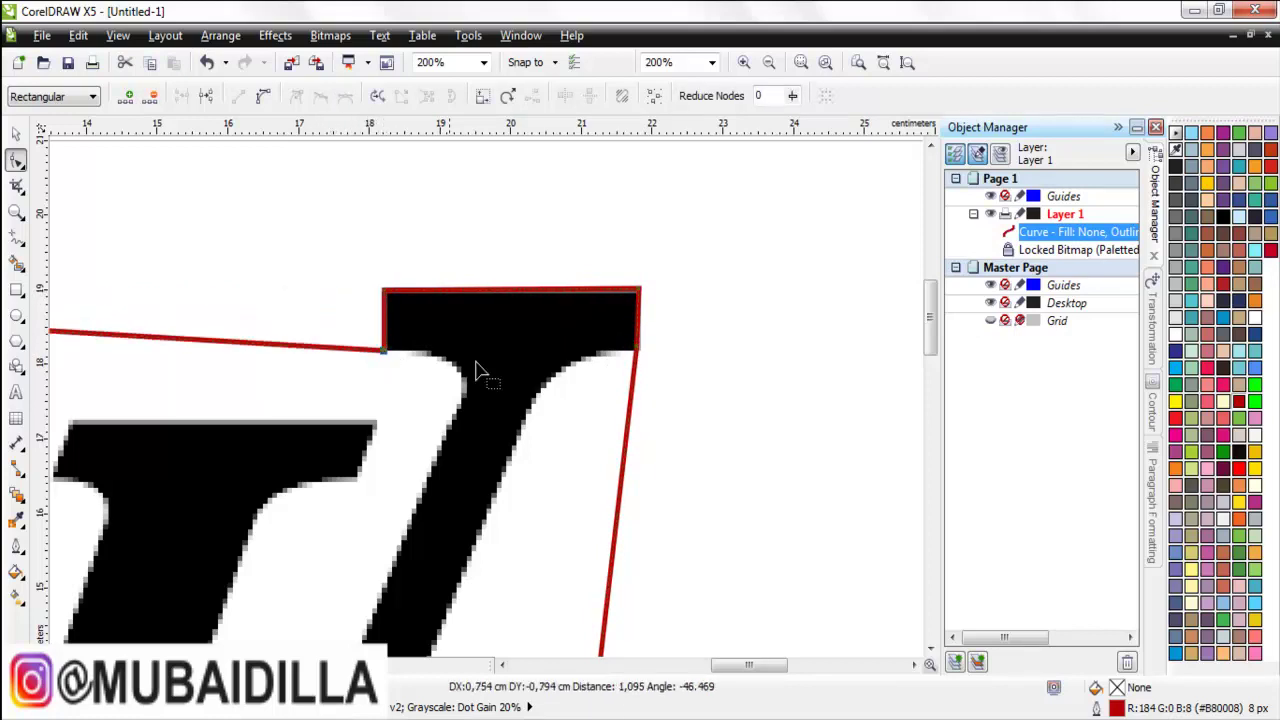
# Add two outline nodes and place them where the right stroke's stem meets both sides of its serif
pyautogui.doubleClick(300, 346)
pyautogui.moveTo(300, 347); pyautogui.dragTo(458, 407)
pyautogui.doubleClick(626, 416)
pyautogui.moveTo(626, 416); pyautogui.dragTo(525, 412)
# Convert the line under the left side of the right stroke's serif to a curve and bend it along the letter edge
pyautogui.scroll(1, 418, 376)
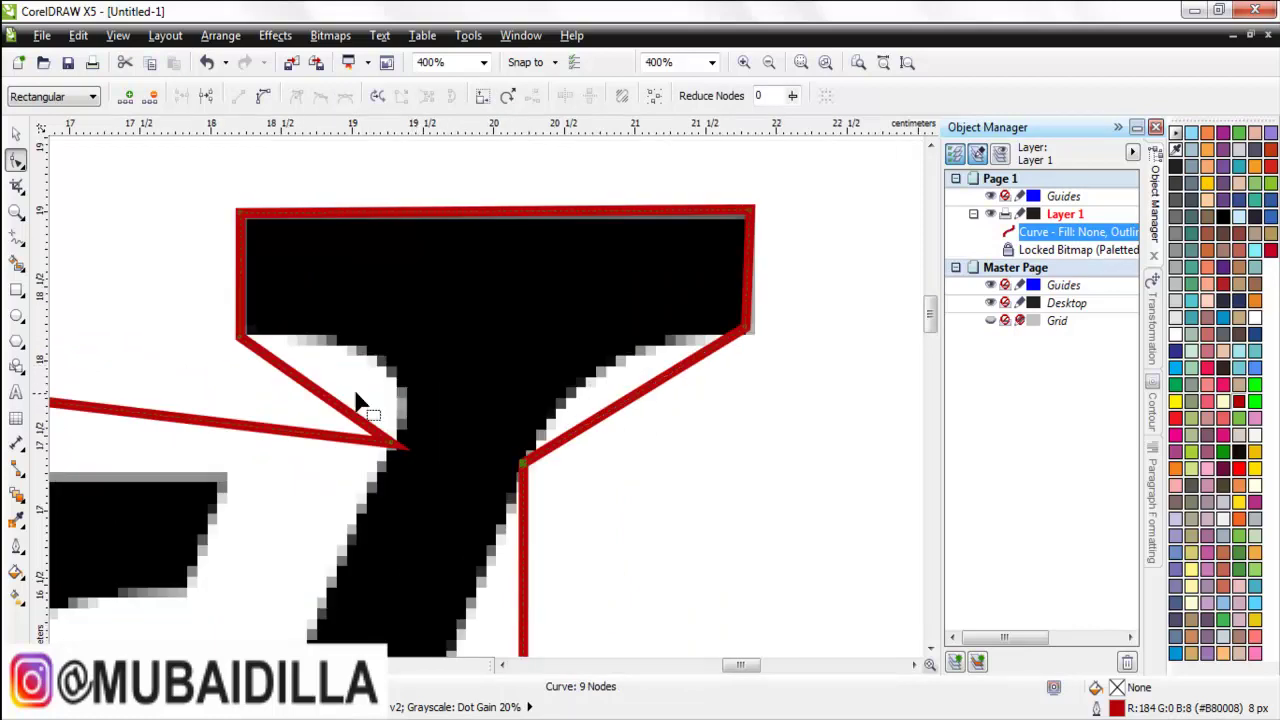
pyautogui.rightClick(324, 408)
pyautogui.click(314, 394)
pyautogui.rightClick(311, 392)
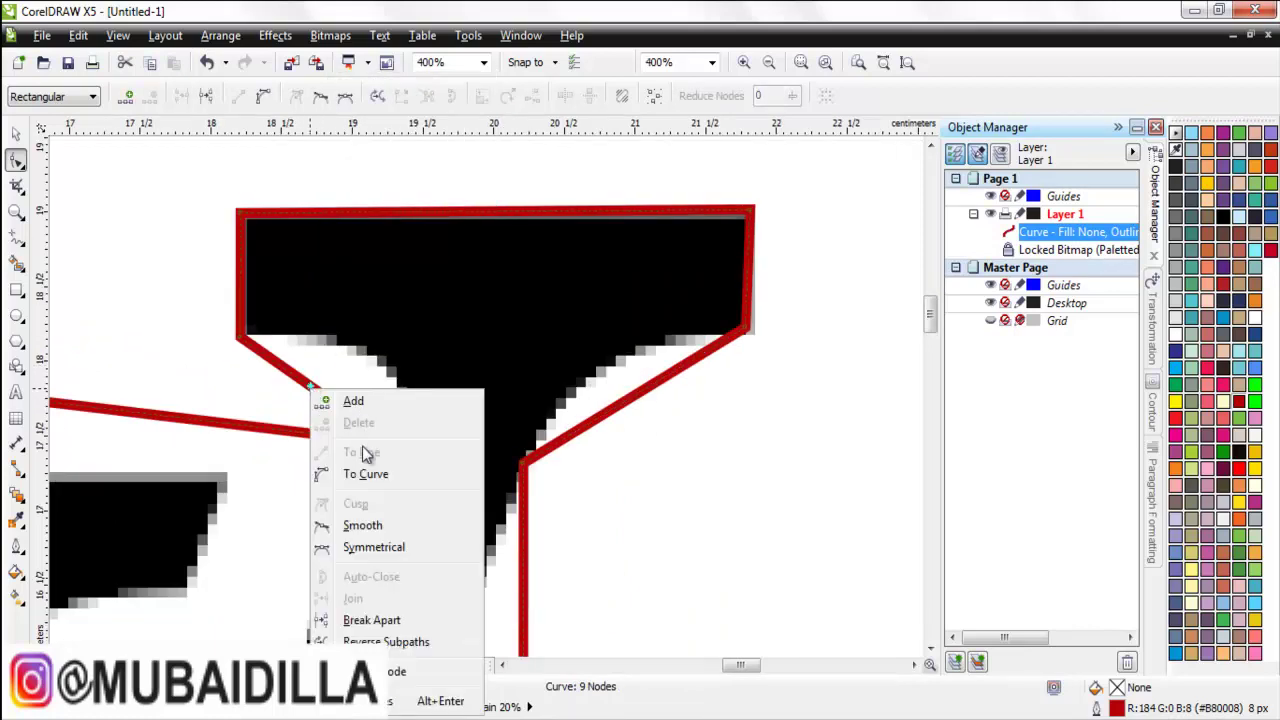
pyautogui.click(345, 477)
pyautogui.moveTo(337, 409); pyautogui.dragTo(392, 372)
# Convert the line under the right side of the same serif to a curve and bend it to match the letter edge
pyautogui.rightClick(612, 418)
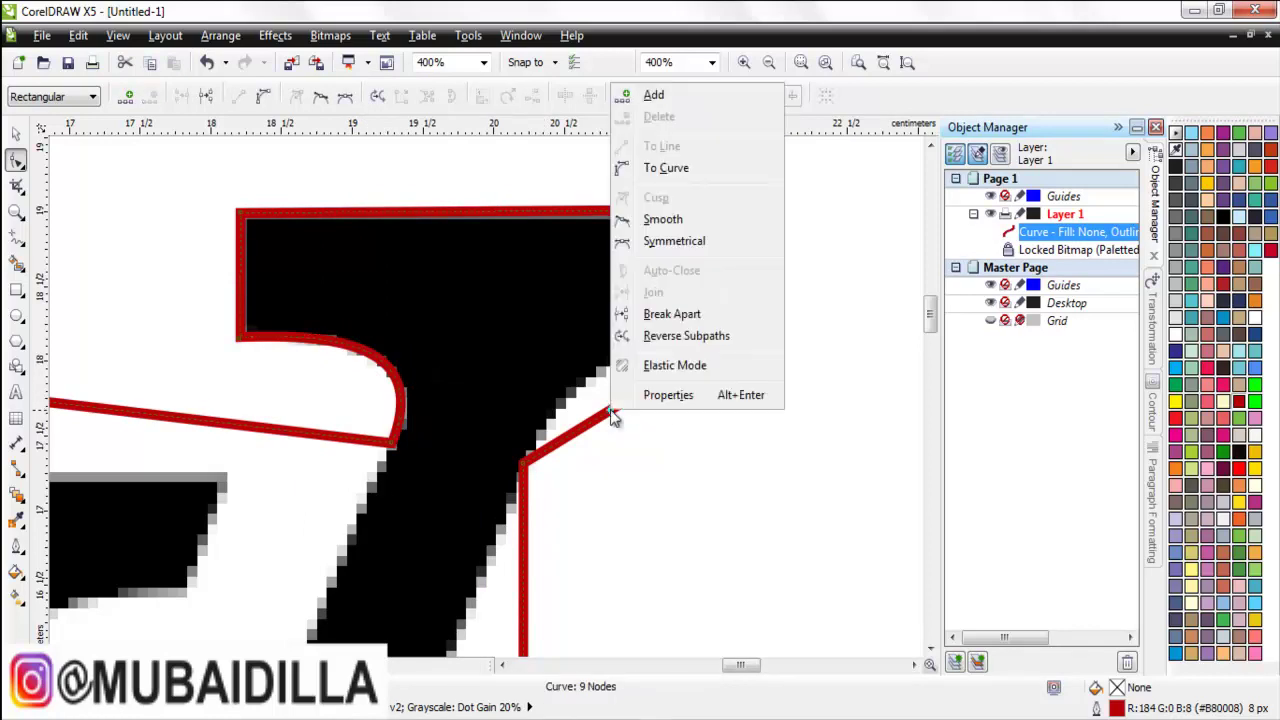
pyautogui.click(667, 175)
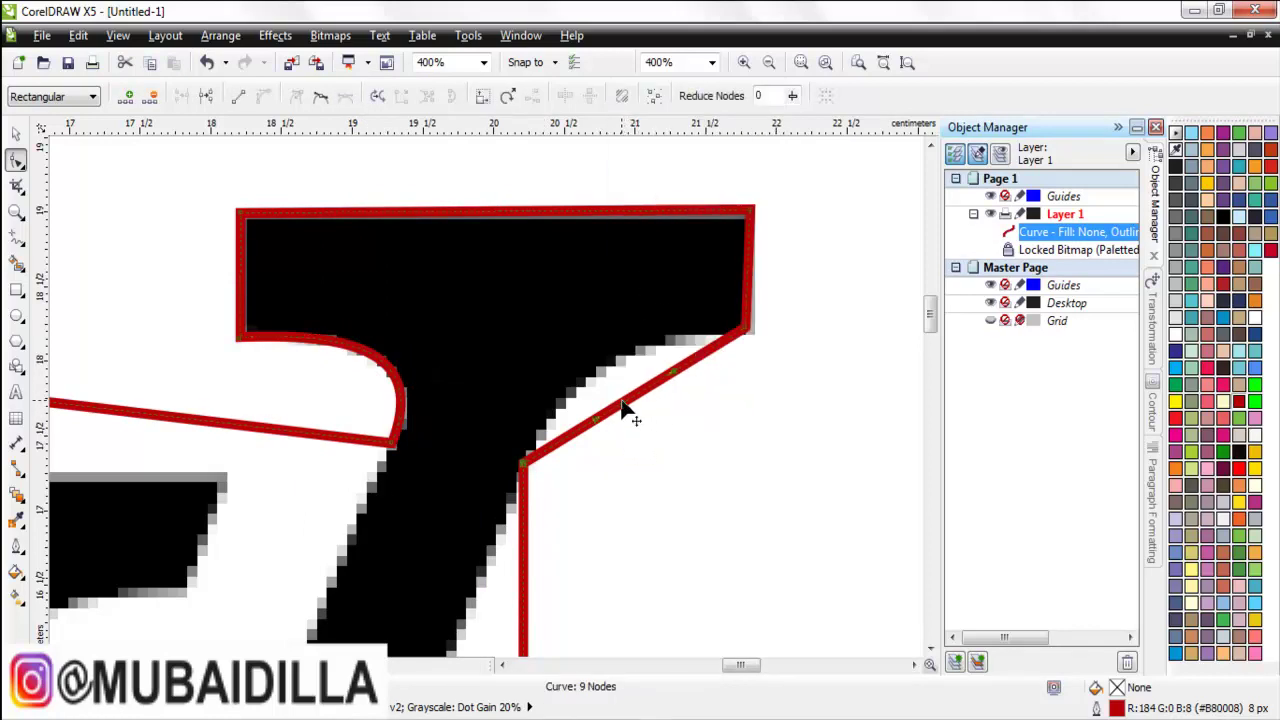
pyautogui.moveTo(622, 408); pyautogui.dragTo(600, 358)
# Add an outline node and place it at the top-right corner of the left stroke's serif
pyautogui.scroll(-2, 600, 356)
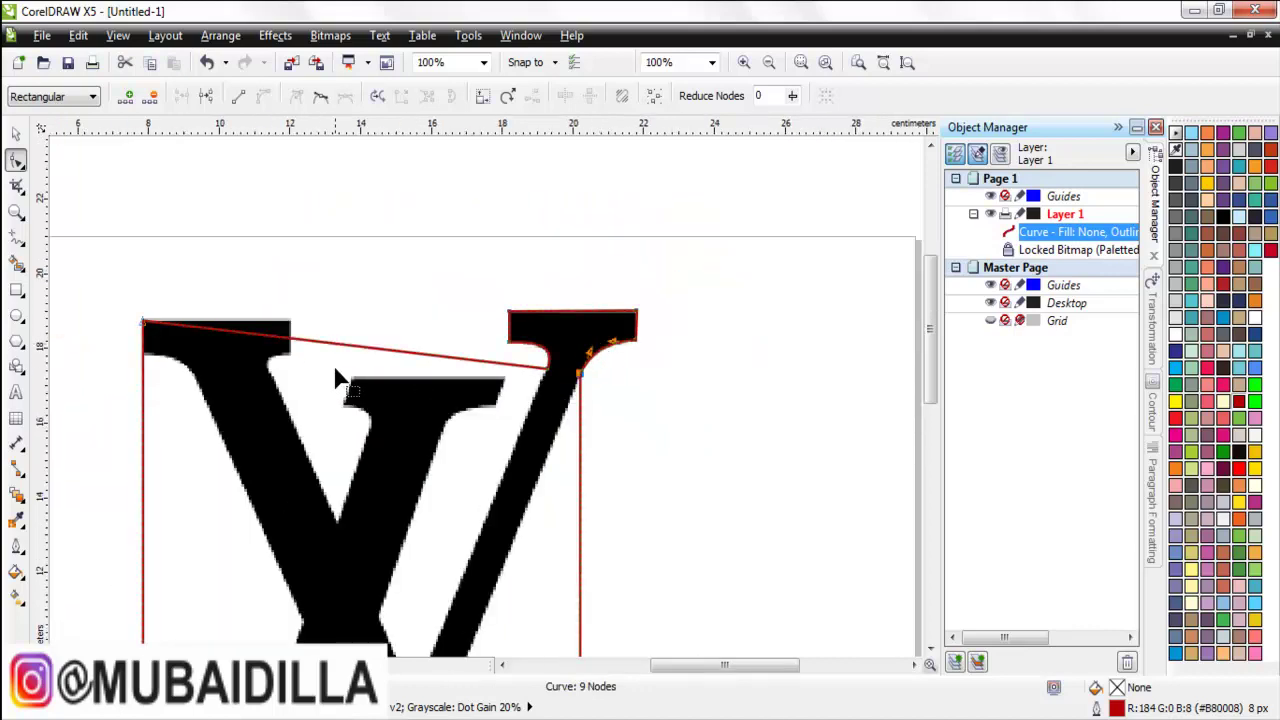
pyautogui.doubleClick(313, 342)
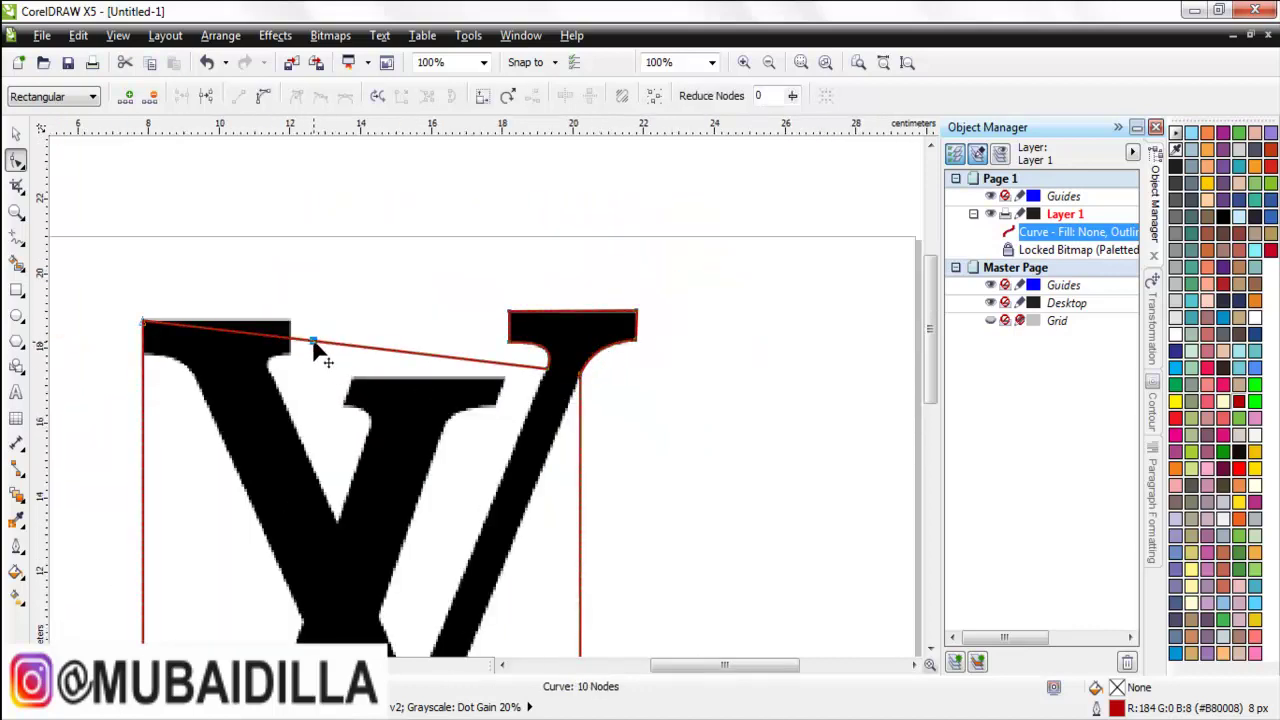
pyautogui.moveTo(313, 342); pyautogui.dragTo(288, 322)
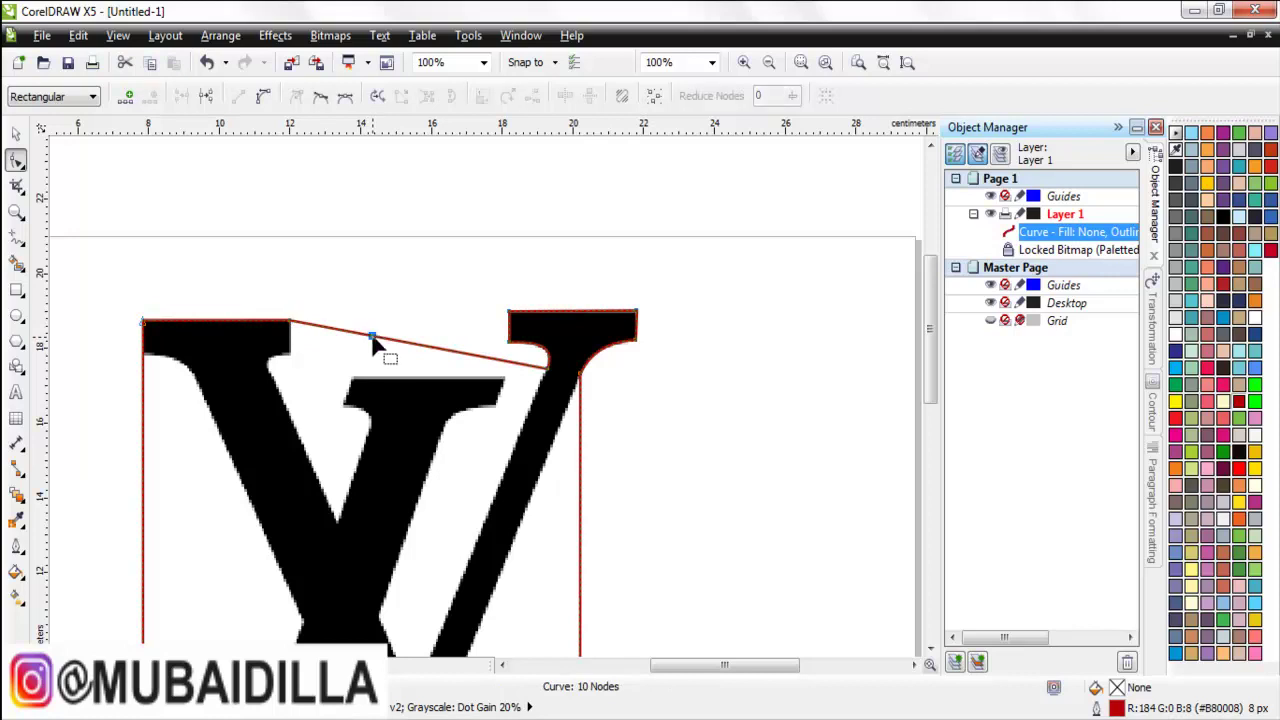
# Add a node and move it down to the bottom point of the white gap beside the right stroke
pyautogui.doubleClick(371, 340)
pyautogui.moveTo(371, 340); pyautogui.dragTo(430, 639)
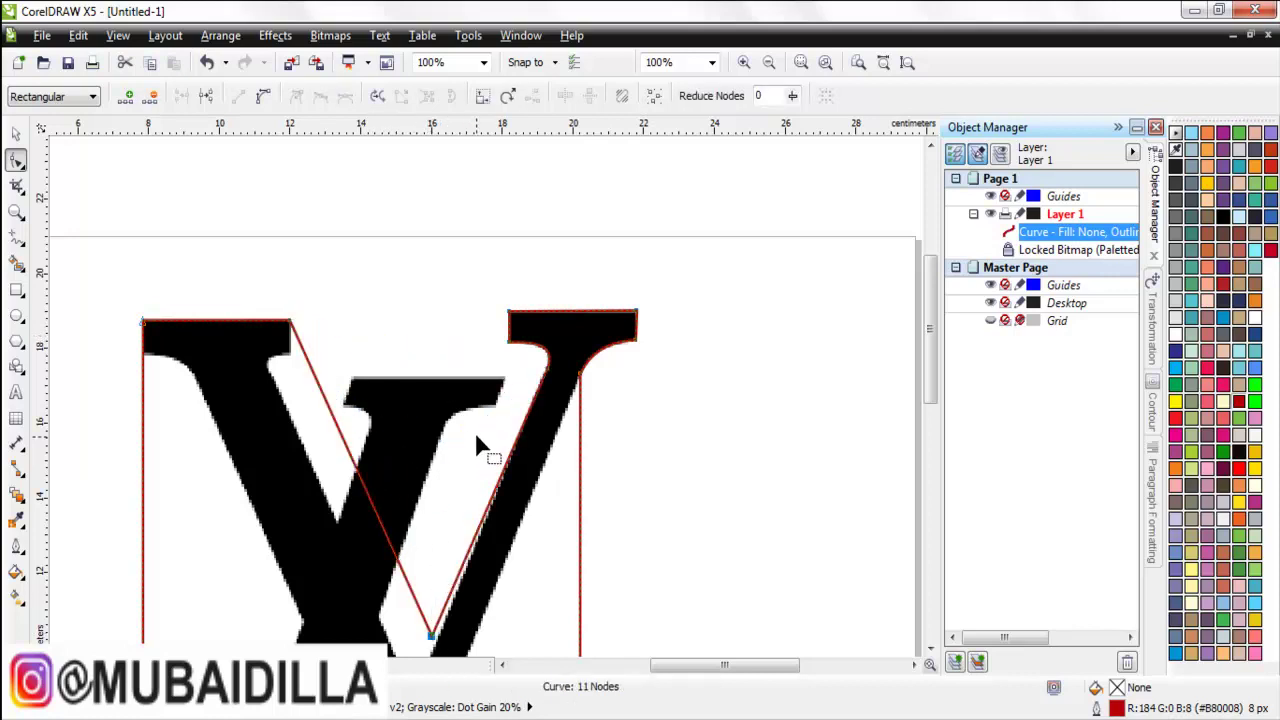
pyautogui.scroll(-1, 474, 428)
pyautogui.scroll(1, 450, 565)
pyautogui.scroll(1, 450, 565)
pyautogui.moveTo(463, 452); pyautogui.dragTo(428, 572)
pyautogui.scroll(-1, 402, 588)
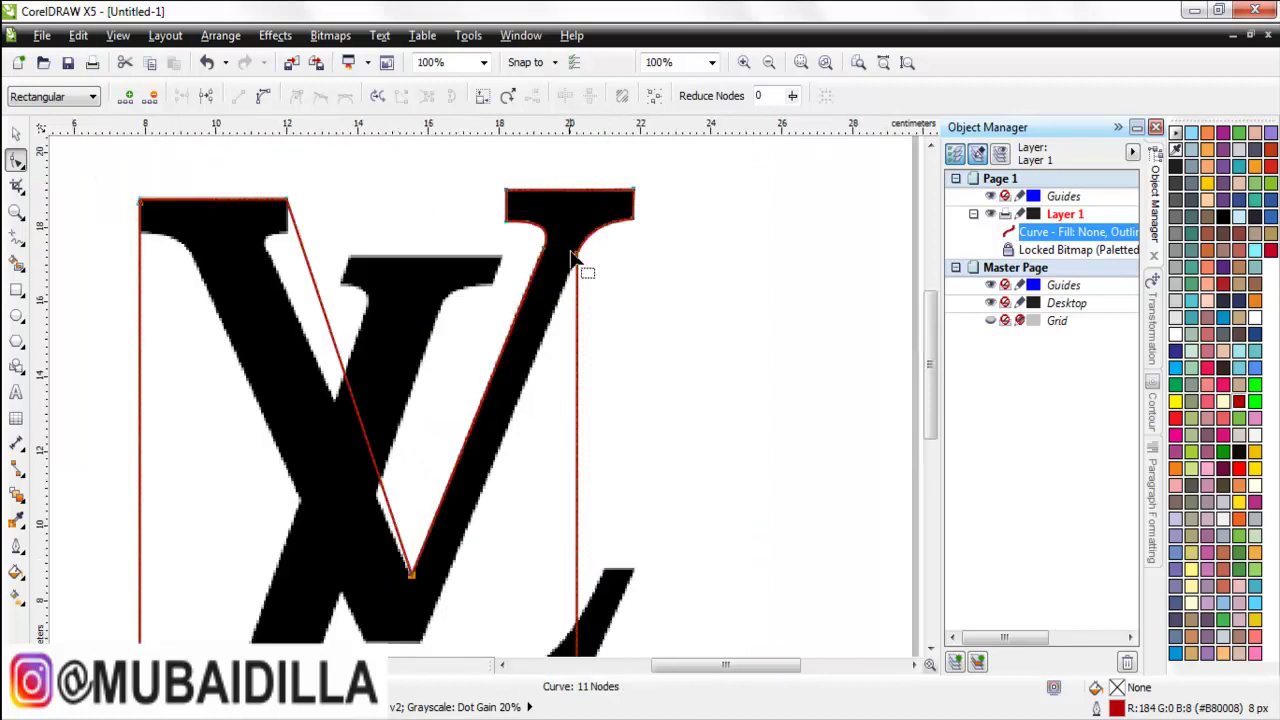
# Add a node and fit it to the notch where the middle stroke crosses the left stroke, beside the white gap
pyautogui.scroll(1, 543, 263)
pyautogui.scroll(-1, 375, 382)
pyautogui.scroll(1, 294, 570)
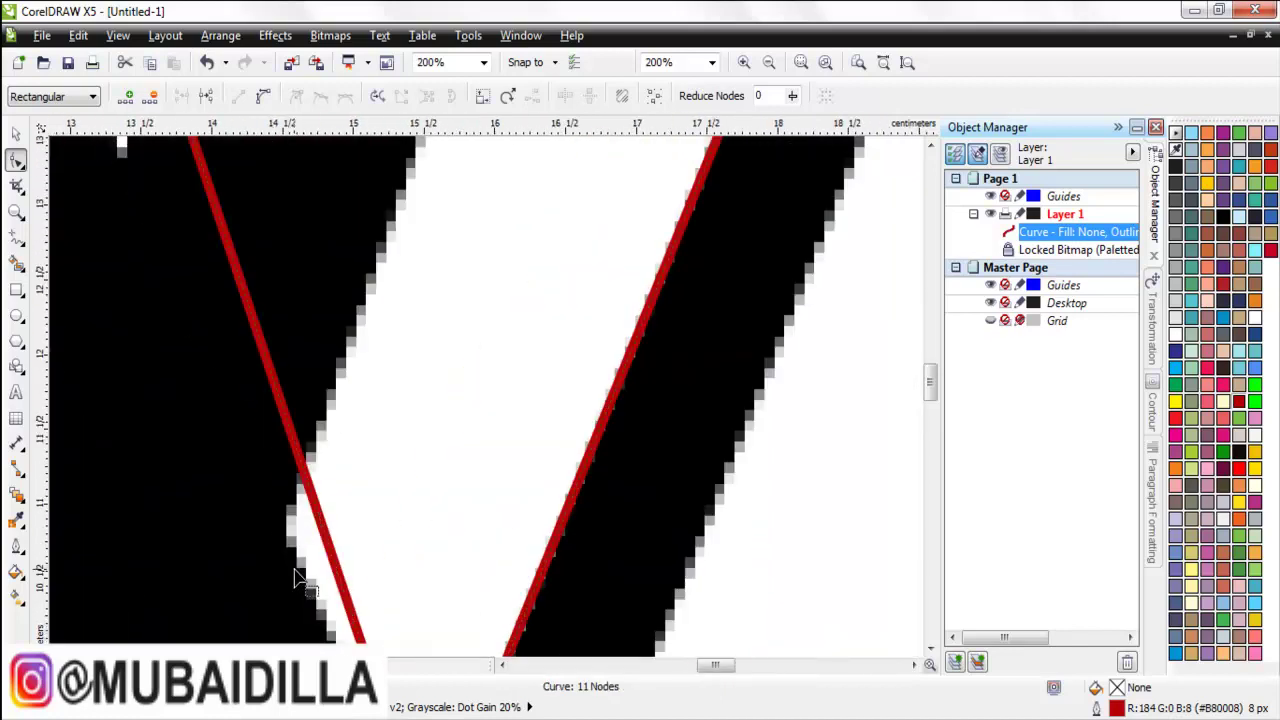
pyautogui.doubleClick(313, 507)
pyautogui.moveTo(313, 507); pyautogui.dragTo(285, 541)
pyautogui.scroll(-1, 289, 585)
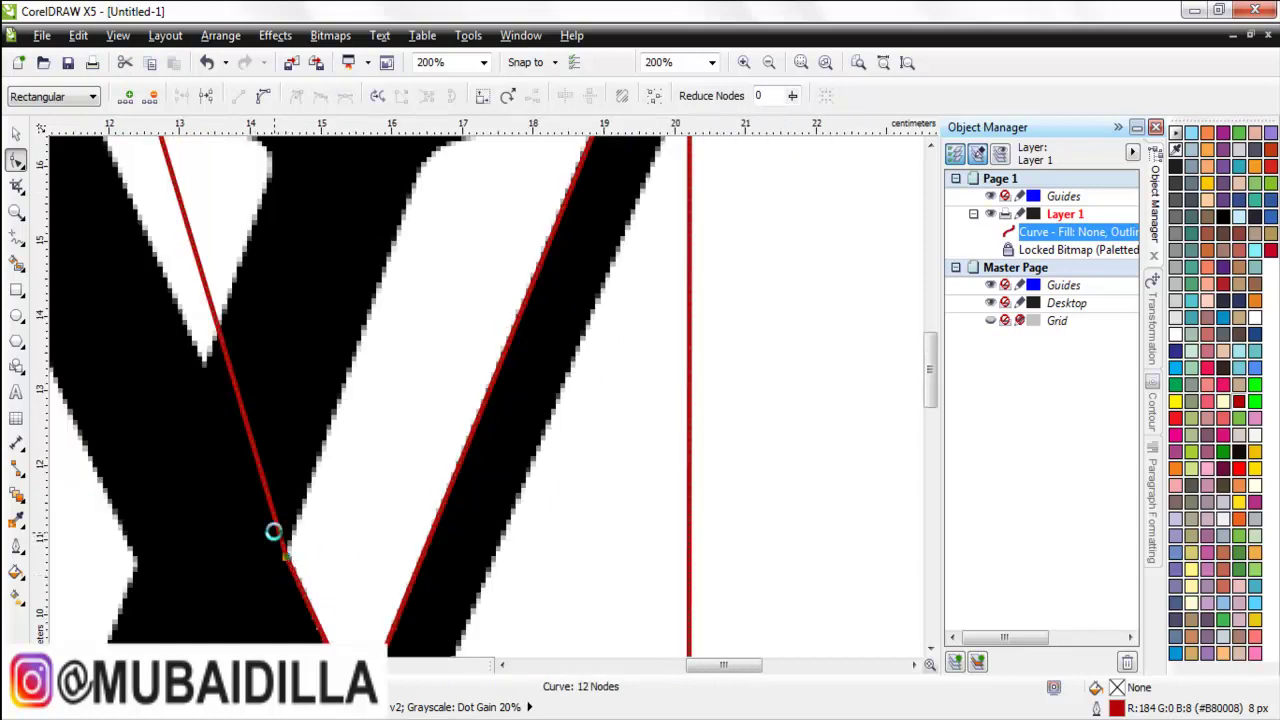
# Add nodes at the top of the middle stroke's right edge and at its serif's top-right corner
pyautogui.scroll(-1, 273, 531)
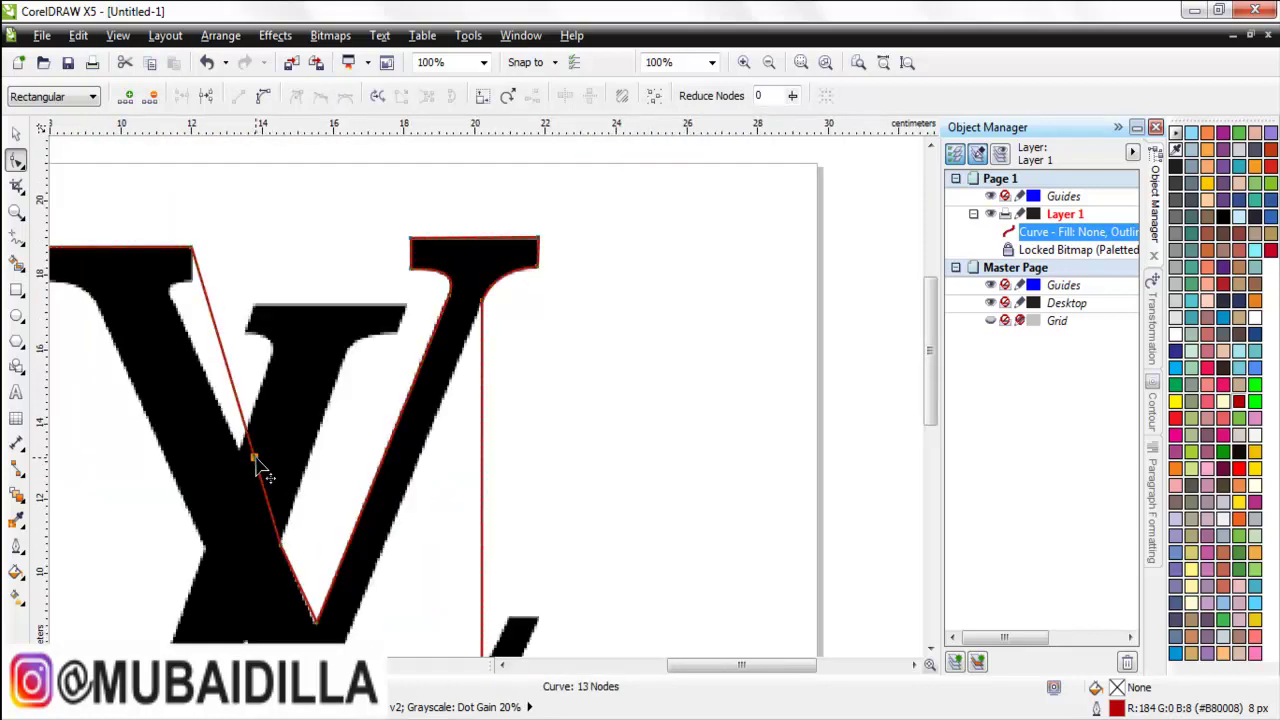
pyautogui.moveTo(257, 457); pyautogui.dragTo(346, 352)
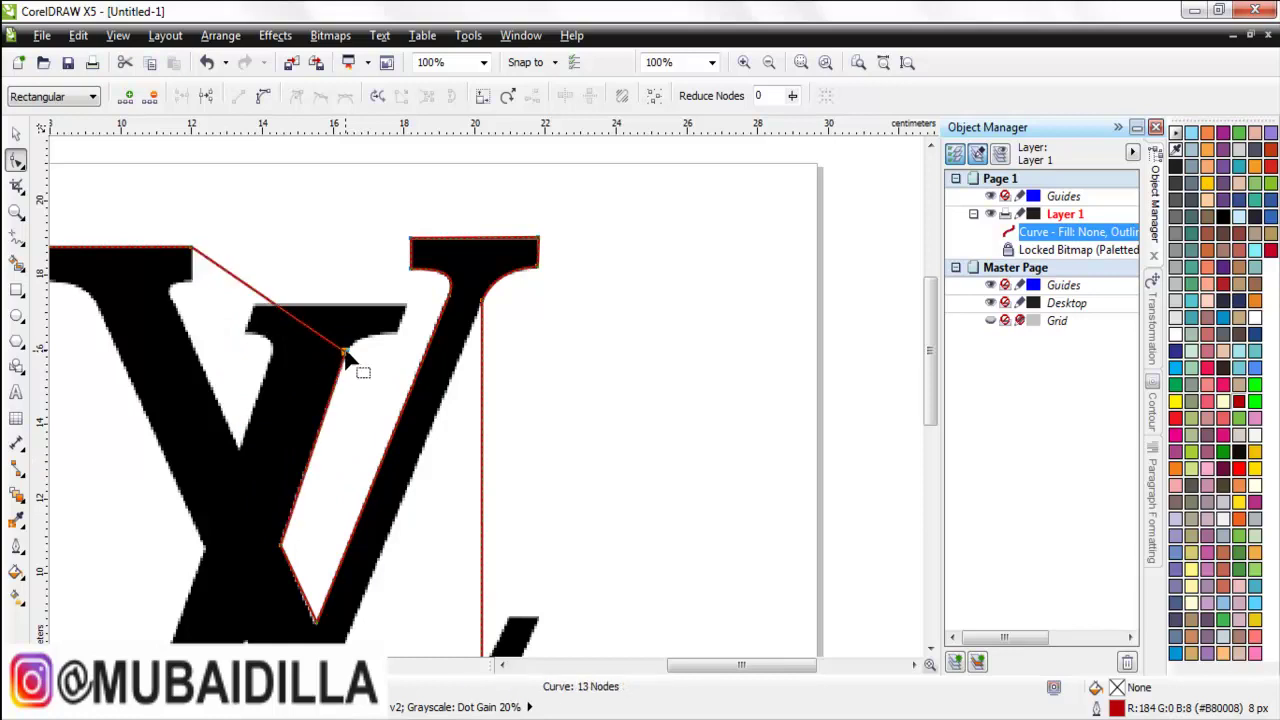
pyautogui.scroll(1, 318, 318)
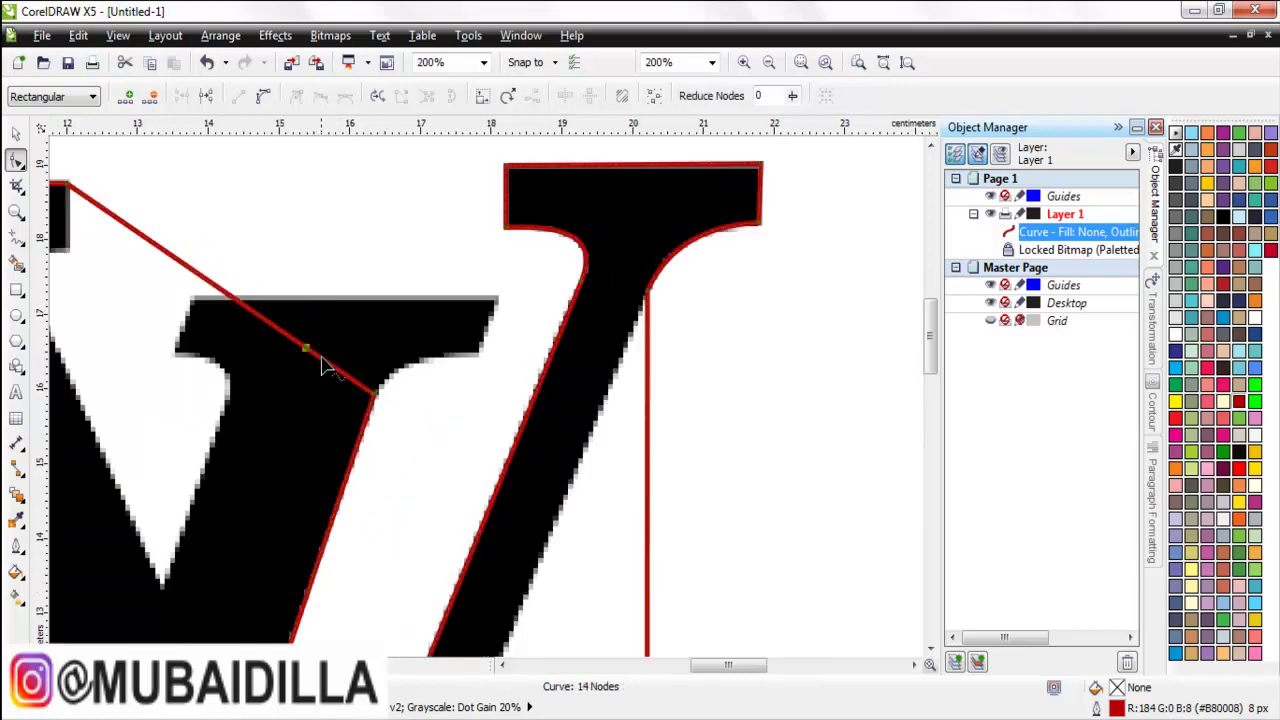
pyautogui.moveTo(305, 349); pyautogui.dragTo(483, 313)
# Add a node at the lower-right corner of the middle stroke's serif and delete the surplus node beside it
pyautogui.scroll(1, 468, 316)
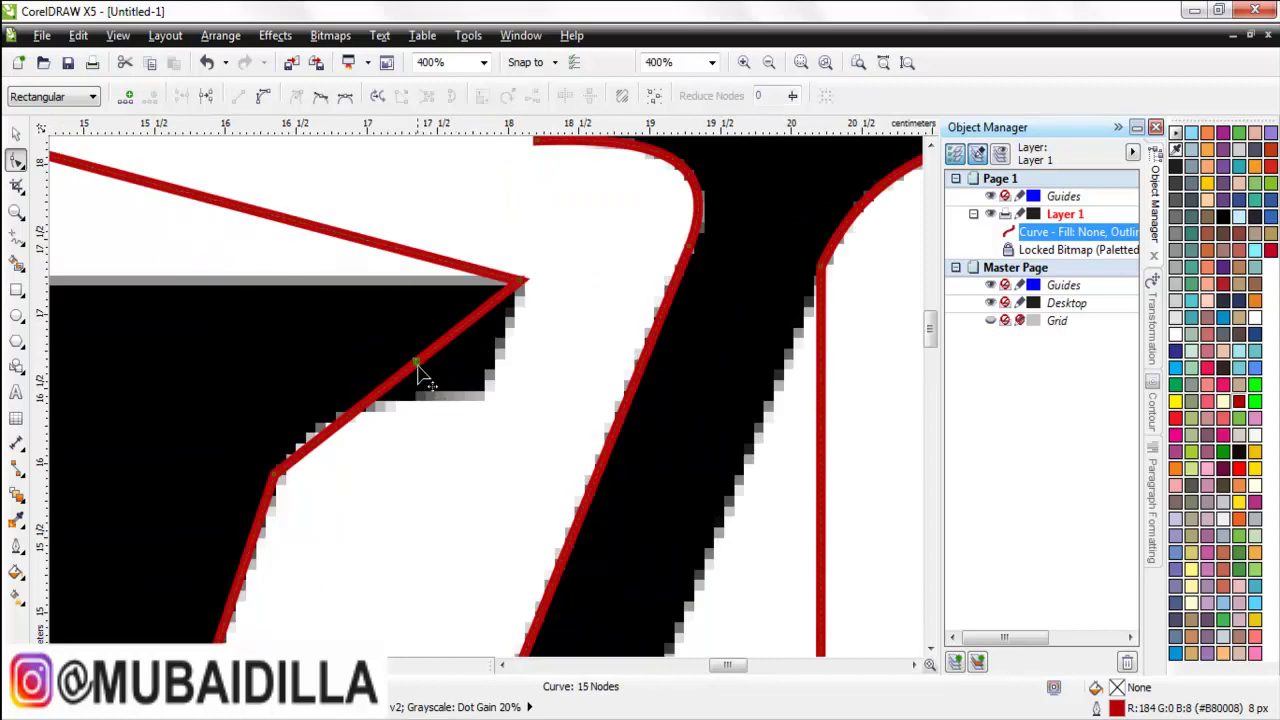
pyautogui.doubleClick(357, 407)
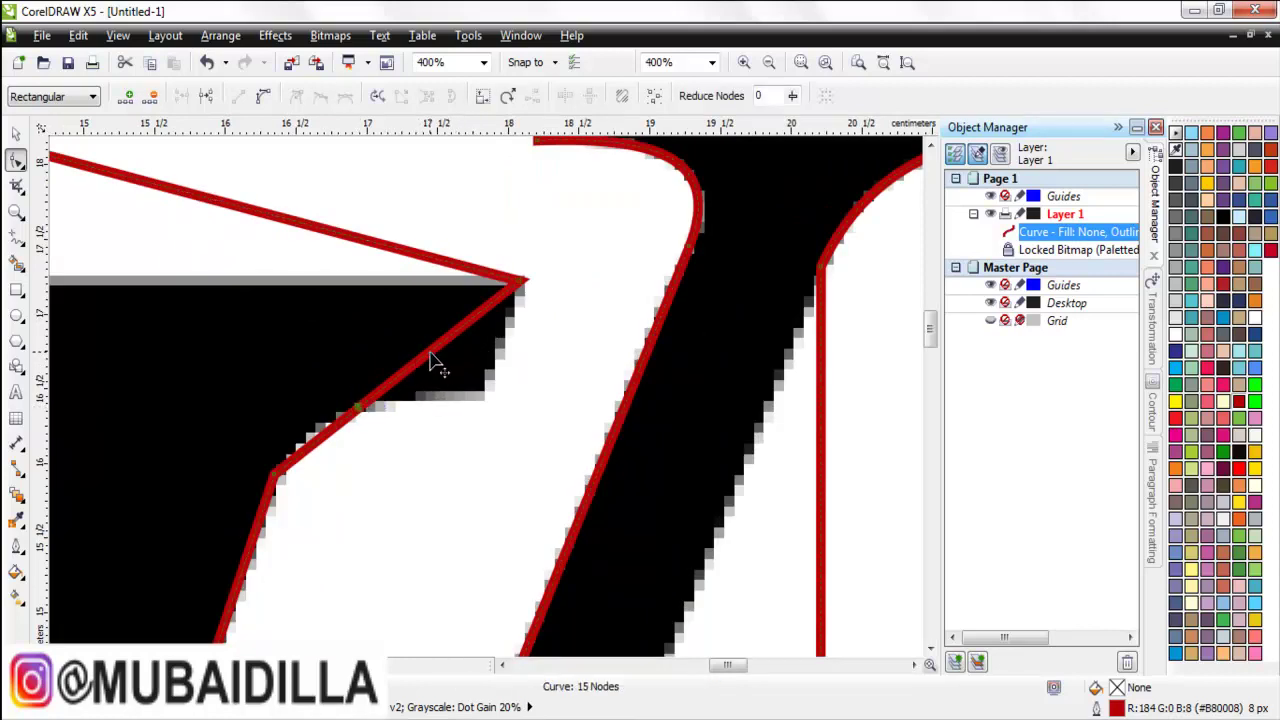
pyautogui.doubleClick(431, 355)
pyautogui.moveTo(437, 357); pyautogui.dragTo(484, 396)
pyautogui.click(361, 410)
pyautogui.press('Delete')
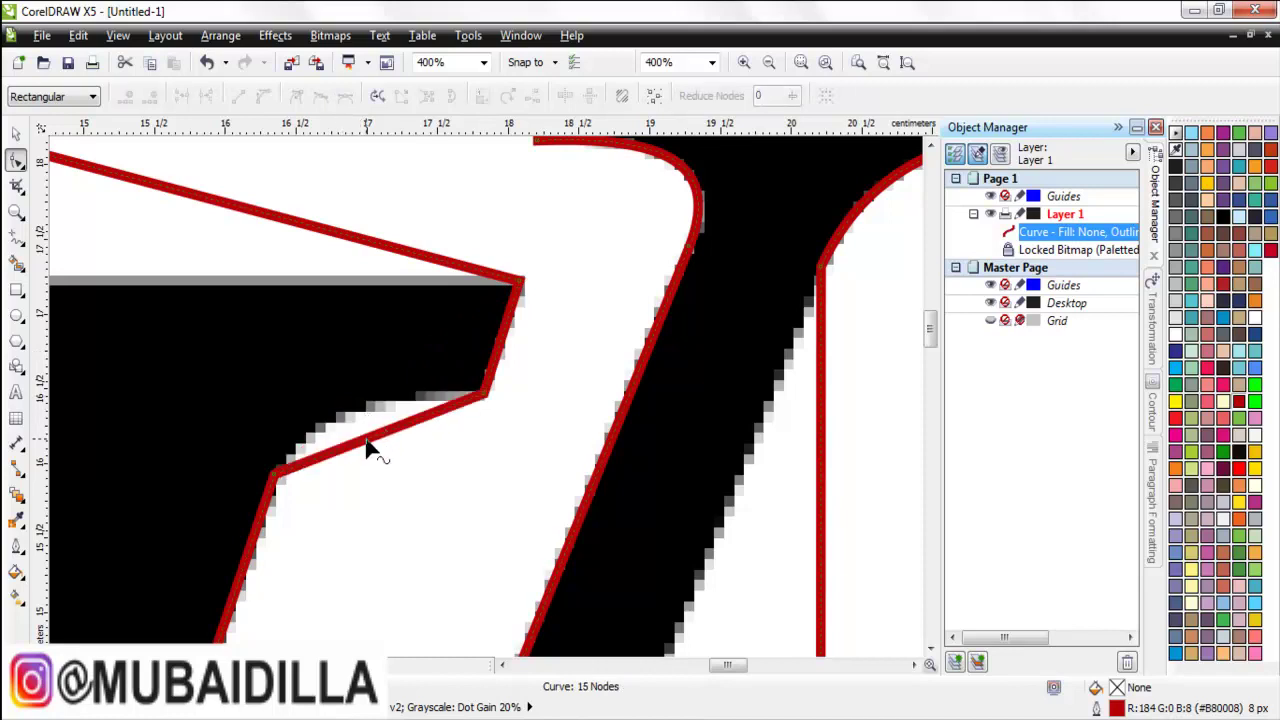
# Convert the line under the right side of the middle serif to a curve and bend it along the letter edge
pyautogui.rightClick(366, 441)
pyautogui.click(421, 200)
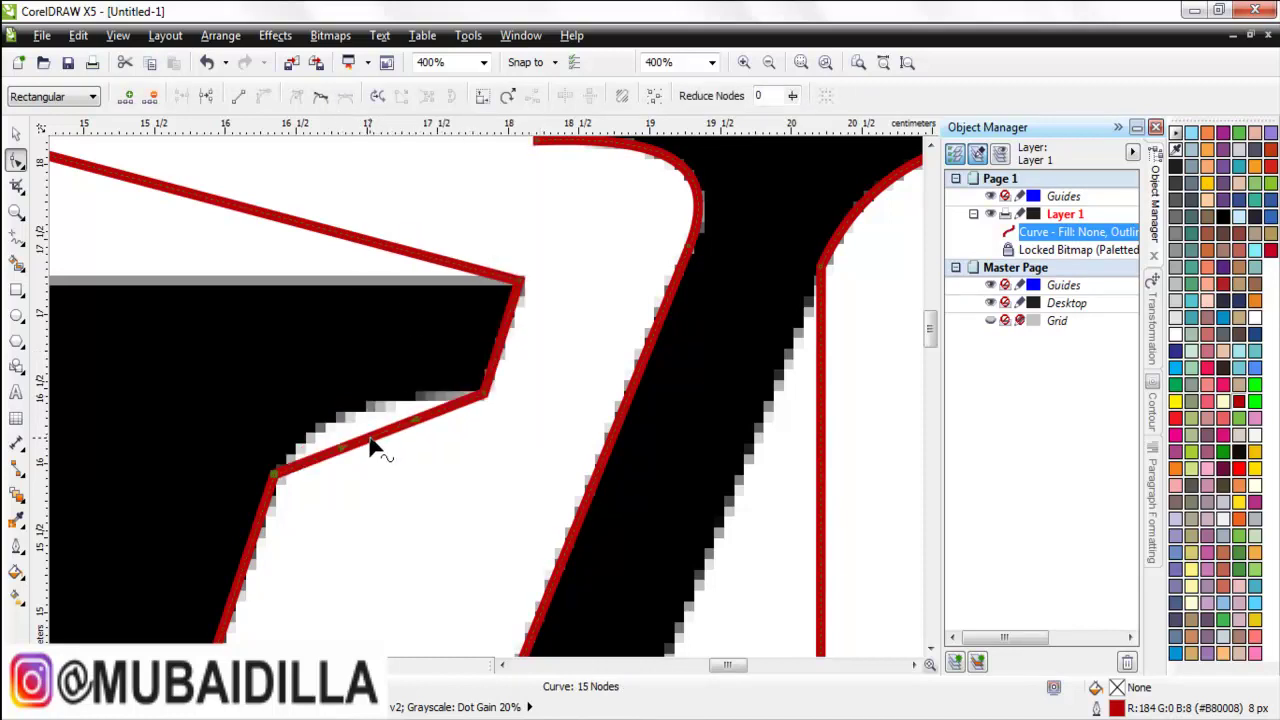
pyautogui.moveTo(374, 440); pyautogui.dragTo(355, 414)
pyautogui.scroll(-2, 428, 432)
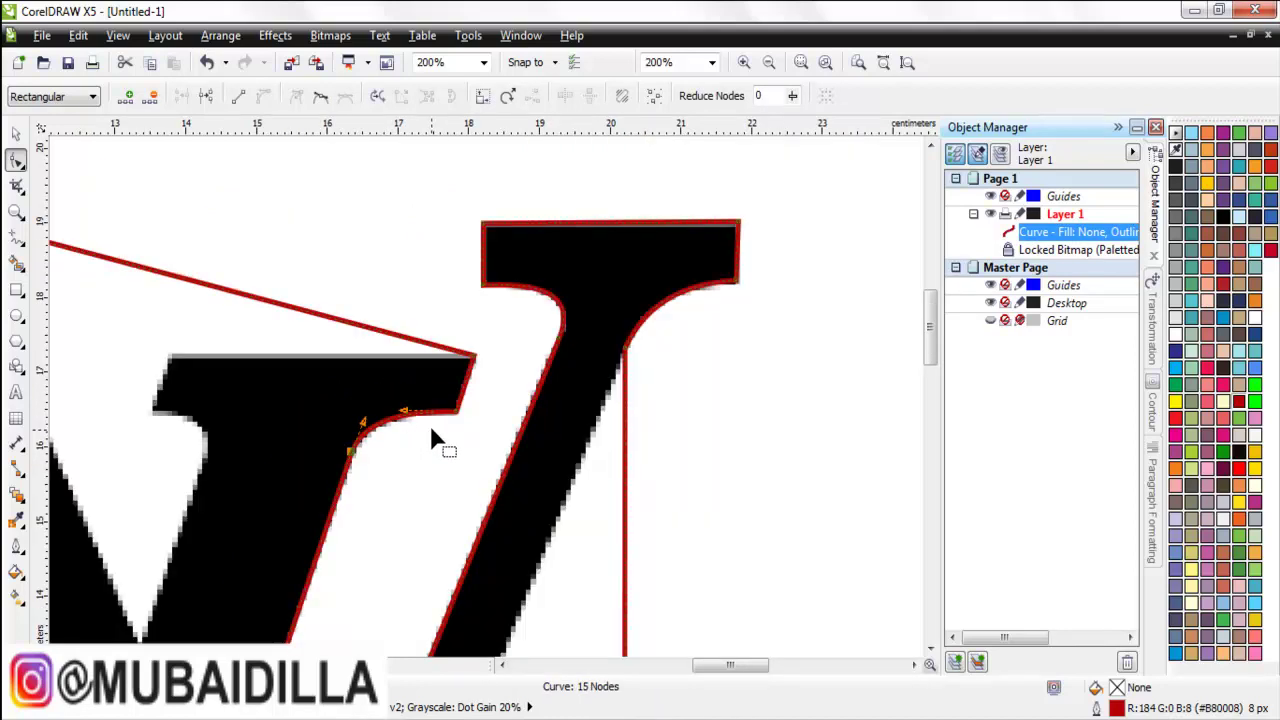
# Add nodes and fit the outline to the top-left and lower-left corners of the middle stroke's serif
pyautogui.scroll(1, 356, 336)
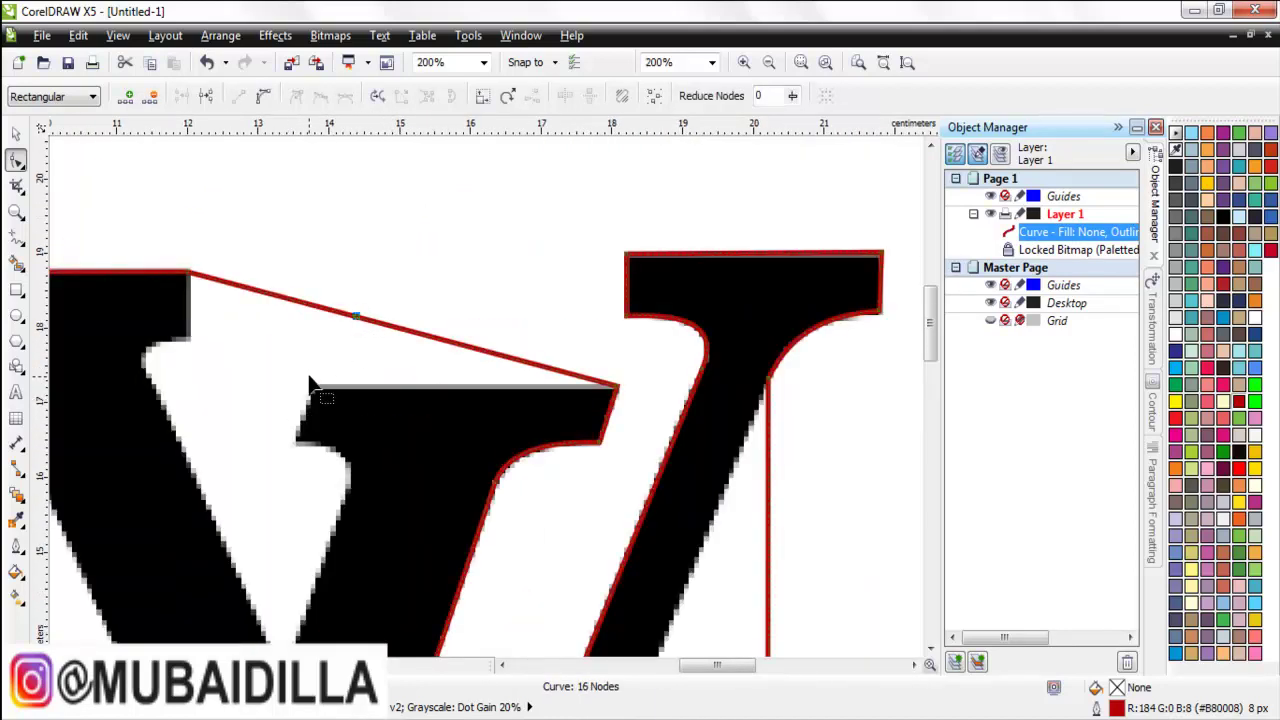
pyautogui.scroll(1, 314, 386)
pyautogui.moveTo(408, 268); pyautogui.dragTo(289, 514)
pyautogui.scroll(-1, 335, 410)
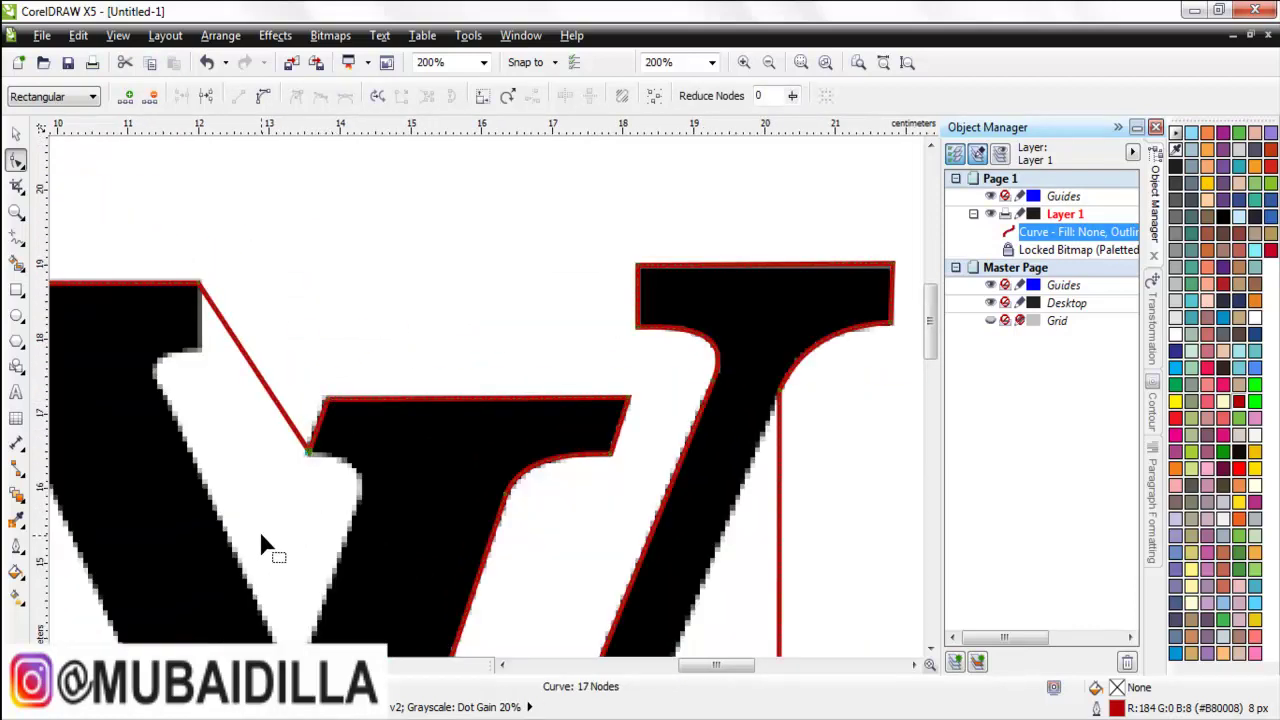
# Add a node and move it down to the bottom point of the gap between the left and middle strokes
pyautogui.scroll(1, 261, 537)
pyautogui.doubleClick(309, 298)
pyautogui.scroll(-1, 310, 312)
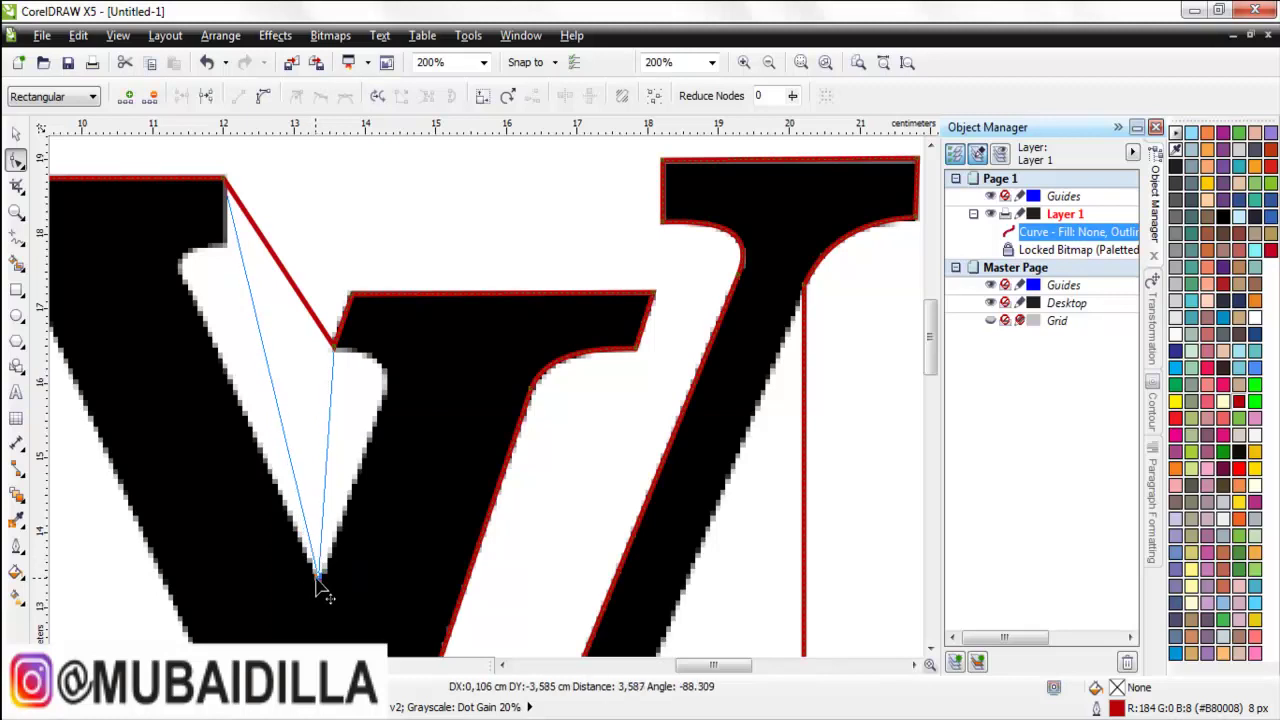
pyautogui.moveTo(320, 589); pyautogui.dragTo(320, 580)
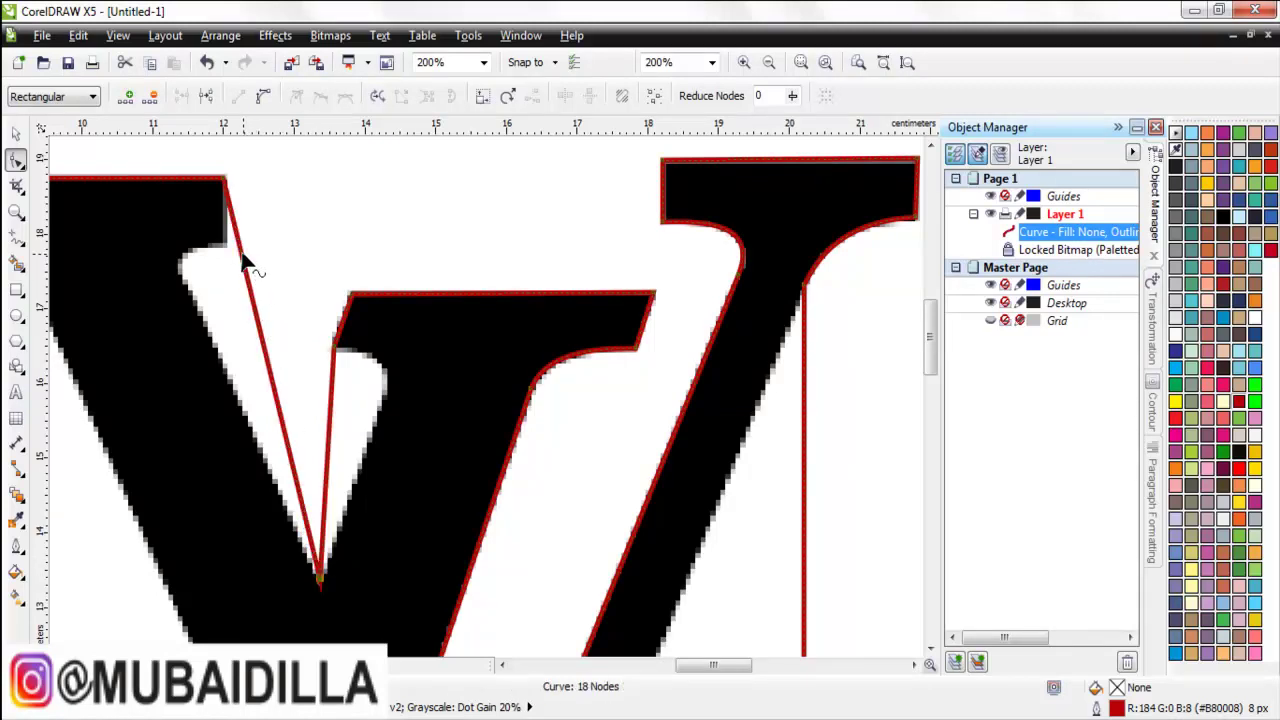
# Add nodes at the lower-right corner of the left stroke's serif and where its stem begins below
pyautogui.scroll(1, 180, 215)
pyautogui.scroll(1, 250, 263)
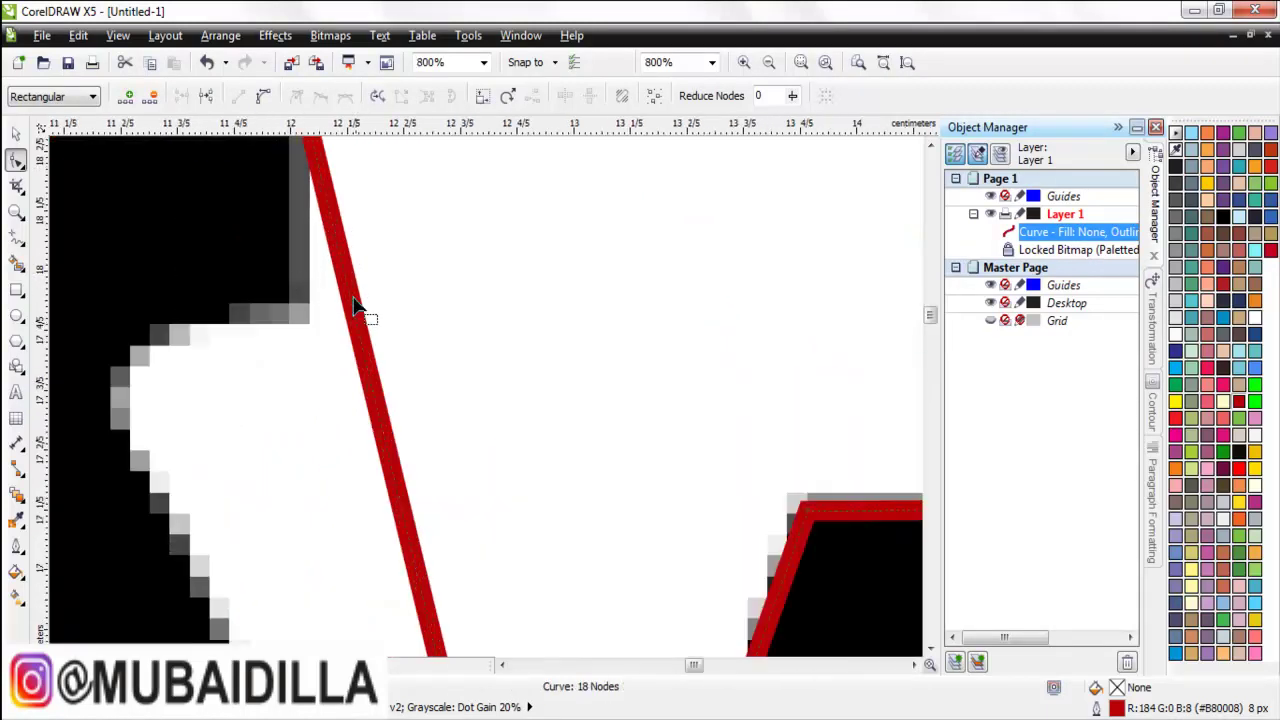
pyautogui.doubleClick(357, 318)
pyautogui.moveTo(363, 320); pyautogui.dragTo(303, 300)
pyautogui.scroll(-1, 318, 310)
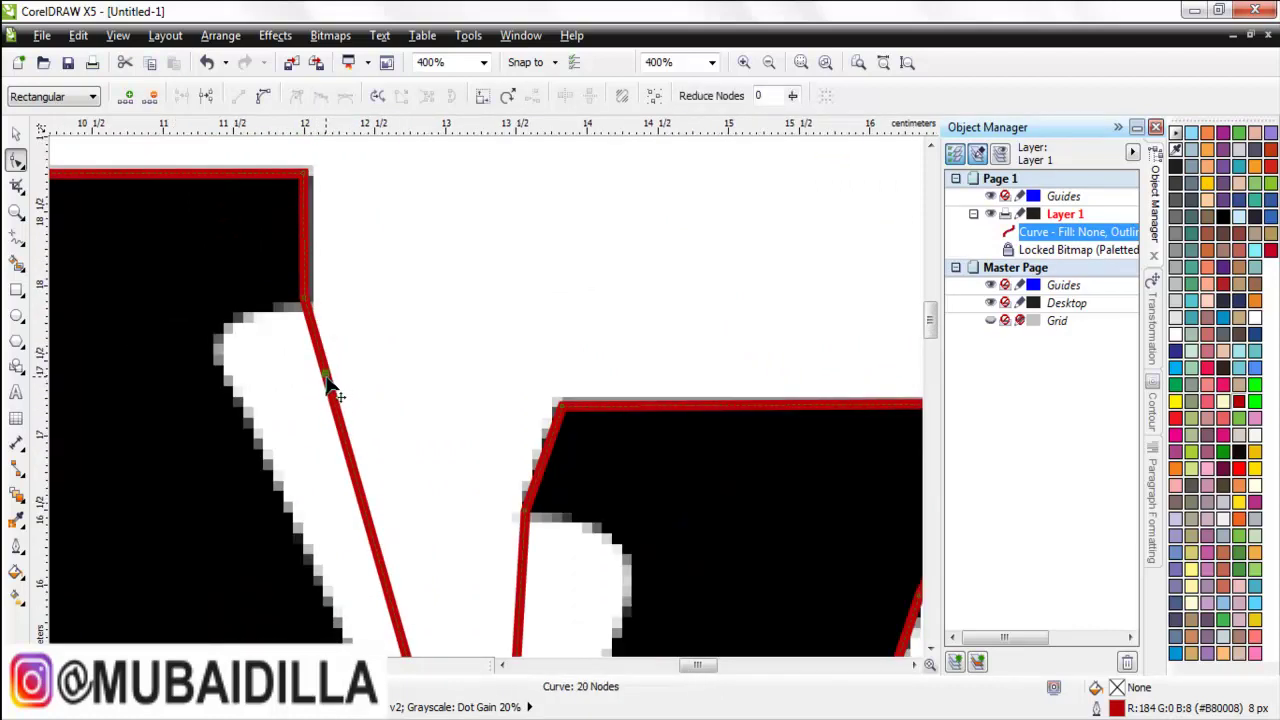
pyautogui.moveTo(330, 386); pyautogui.dragTo(230, 395)
pyautogui.scroll(-1, 267, 353)
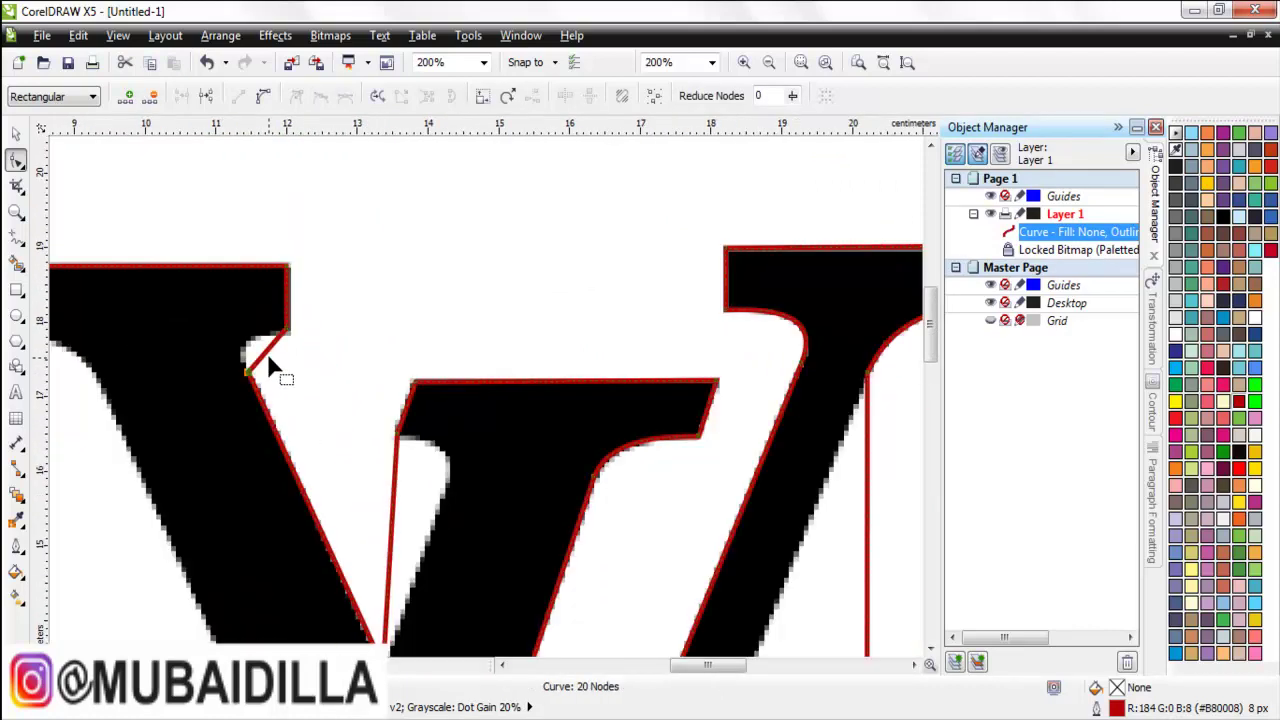
# Convert the short line under the left stroke's serif to a curve and adjust its handles to follow the letter edge
pyautogui.scroll(1, 297, 370)
pyautogui.rightClick(300, 370)
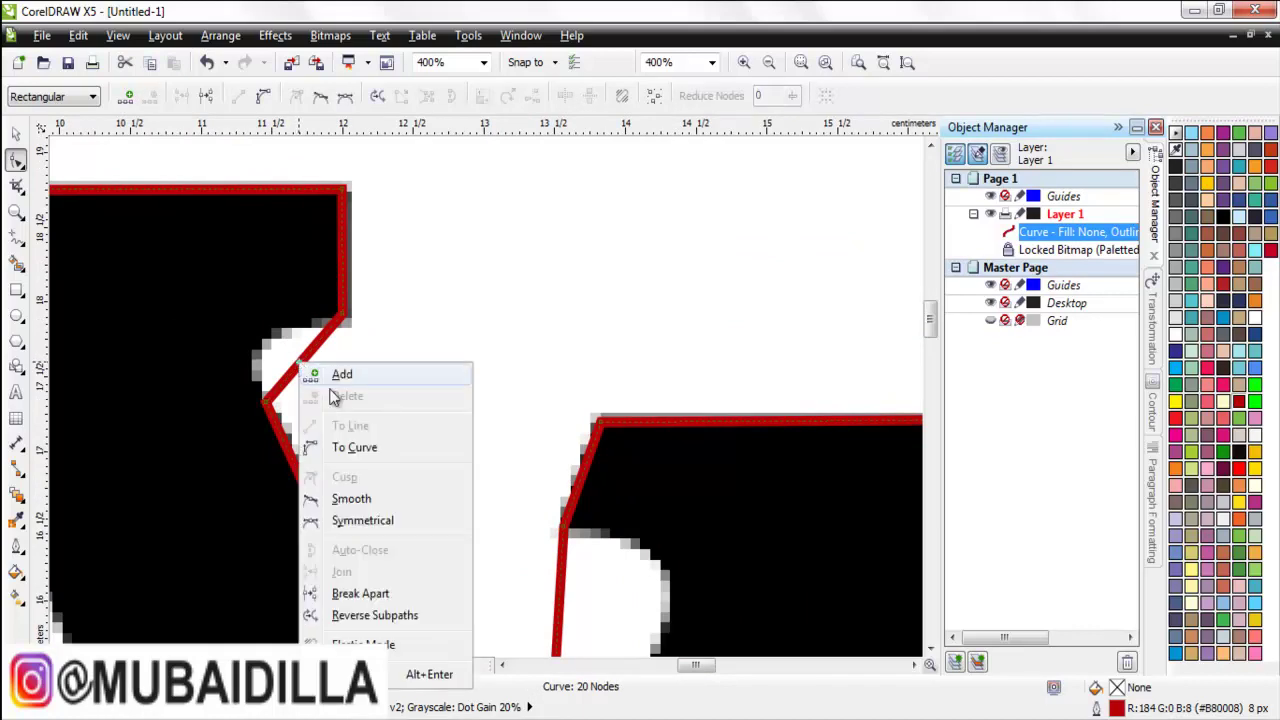
pyautogui.click(343, 449)
pyautogui.scroll(1, 277, 322)
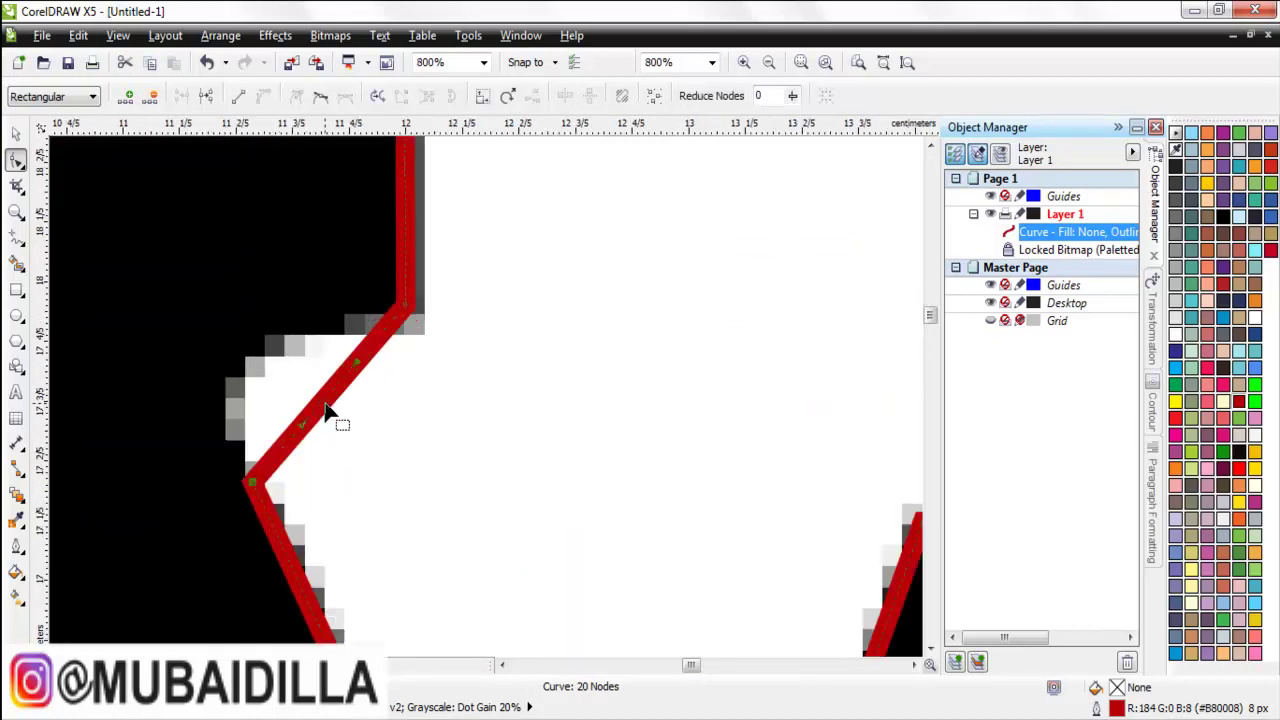
pyautogui.moveTo(328, 412); pyautogui.dragTo(249, 379)
pyautogui.scroll(-1, 272, 349)
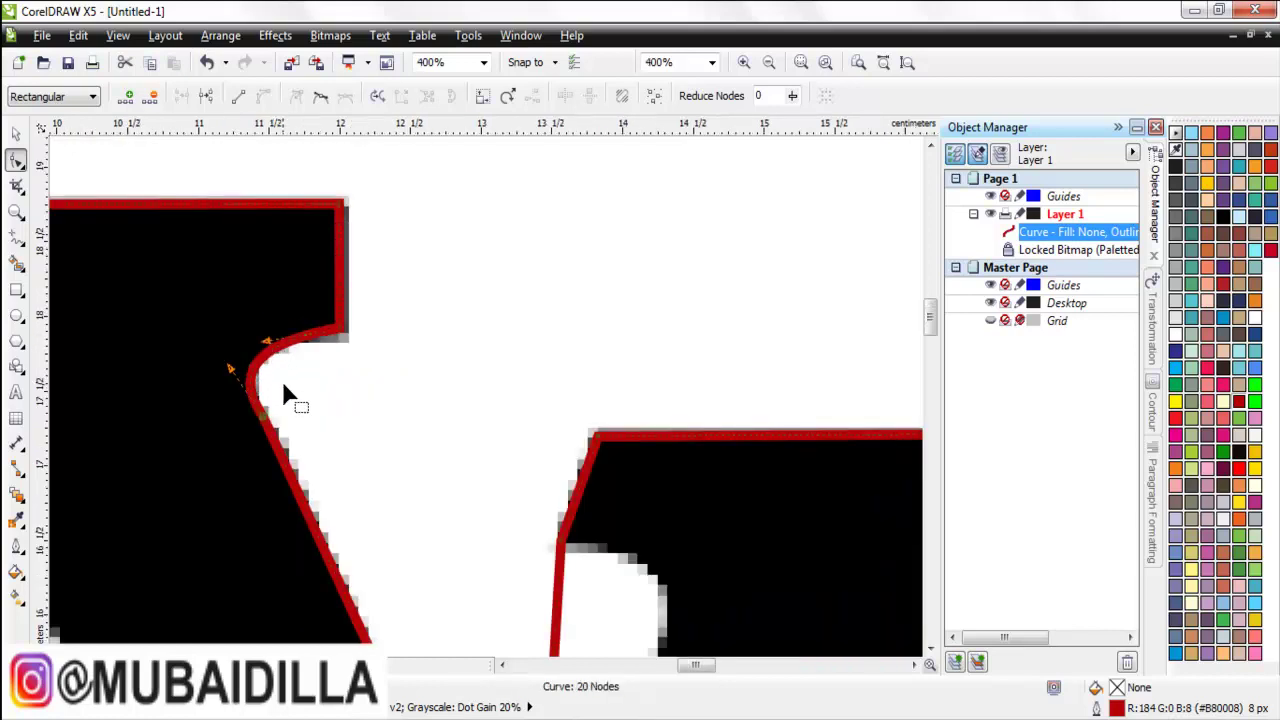
pyautogui.scroll(1, 240, 392)
pyautogui.moveTo(224, 362); pyautogui.dragTo(228, 360)
pyautogui.scroll(-2, 228, 360)
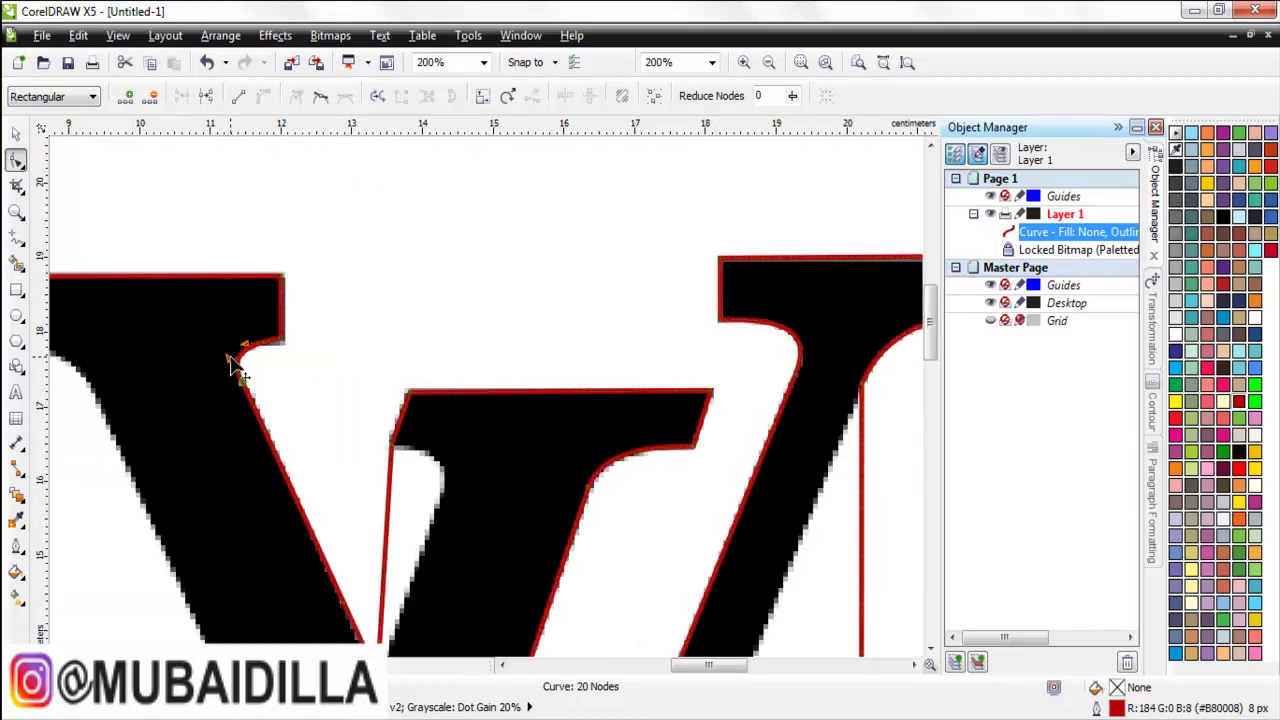
# Convert the line on the left side of the middle stroke to a curve and shape its handles around the serif underside
pyautogui.rightClick(386, 528)
pyautogui.click(443, 286)
pyautogui.scroll(1, 440, 545)
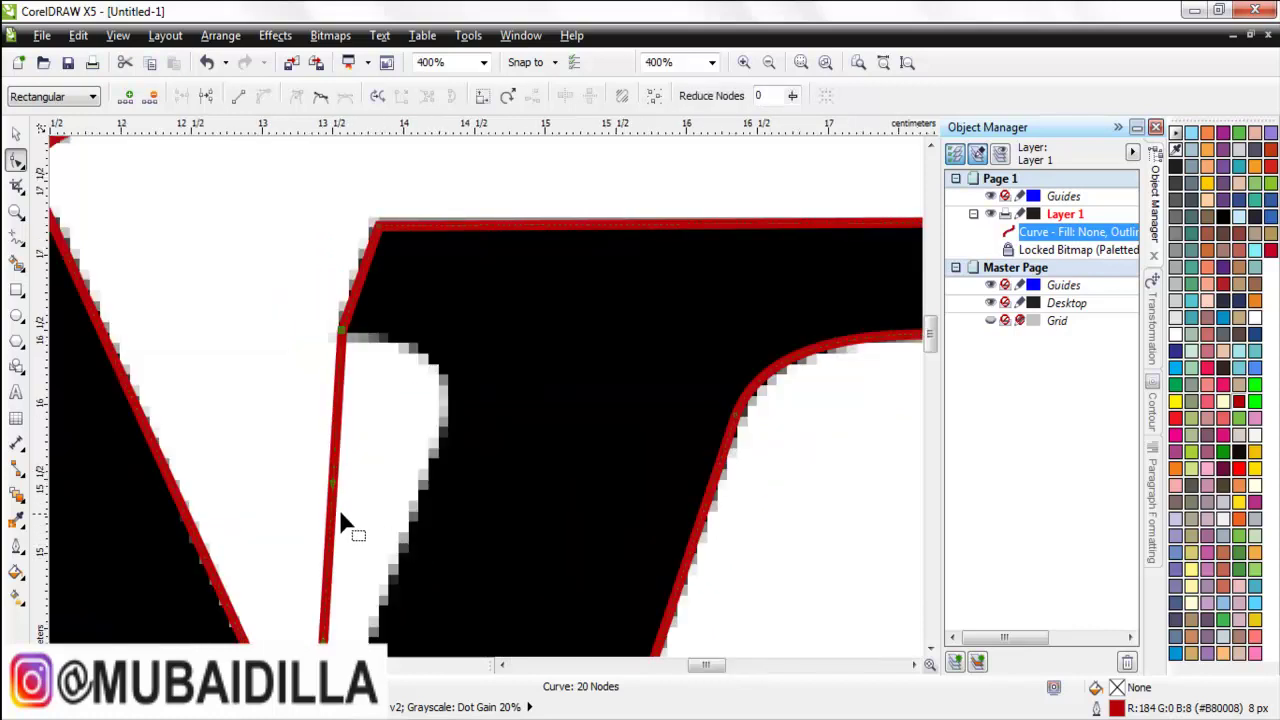
pyautogui.moveTo(335, 522); pyautogui.dragTo(453, 452)
pyautogui.moveTo(440, 536); pyautogui.dragTo(418, 532)
pyautogui.moveTo(515, 333); pyautogui.dragTo(523, 346)
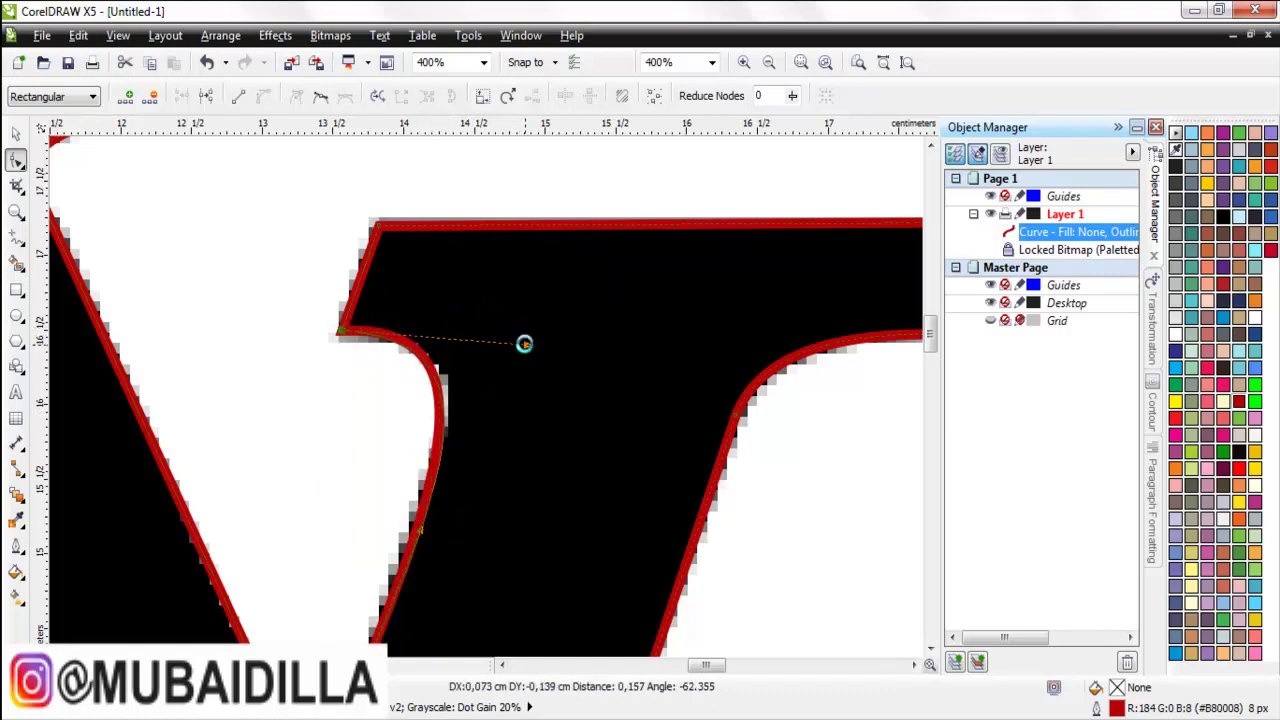
# Add a node on the outline's straight right edge and move it to the lower-right corner of the V's base
pyautogui.scroll(-4, 380, 423)
pyautogui.scroll(-2, 384, 297)
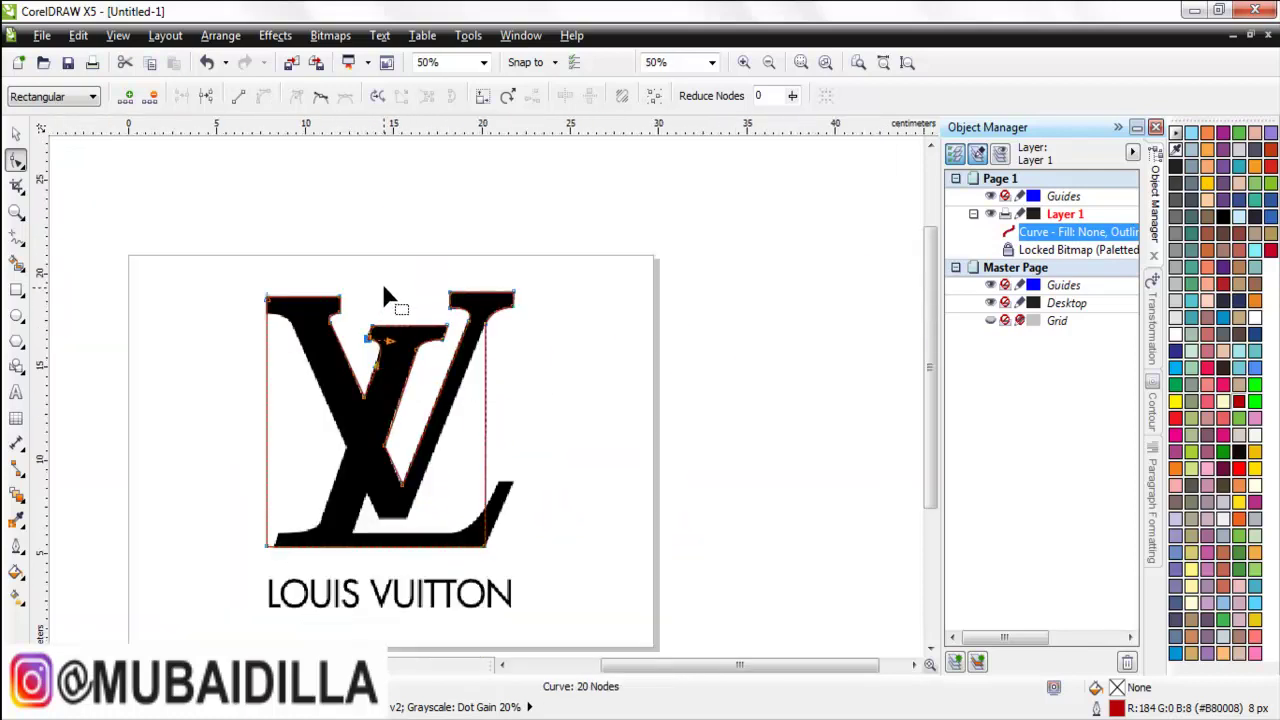
pyautogui.scroll(2, 457, 494)
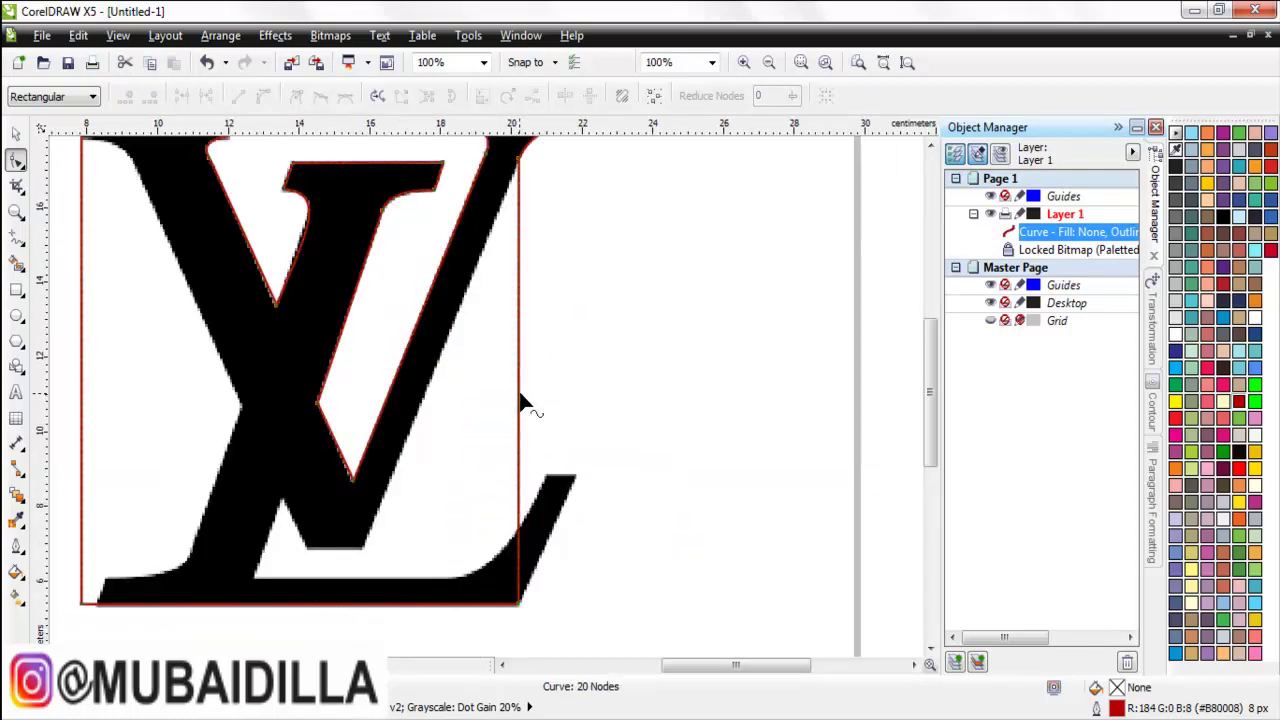
pyautogui.doubleClick(518, 393)
pyautogui.moveTo(518, 393); pyautogui.dragTo(364, 547)
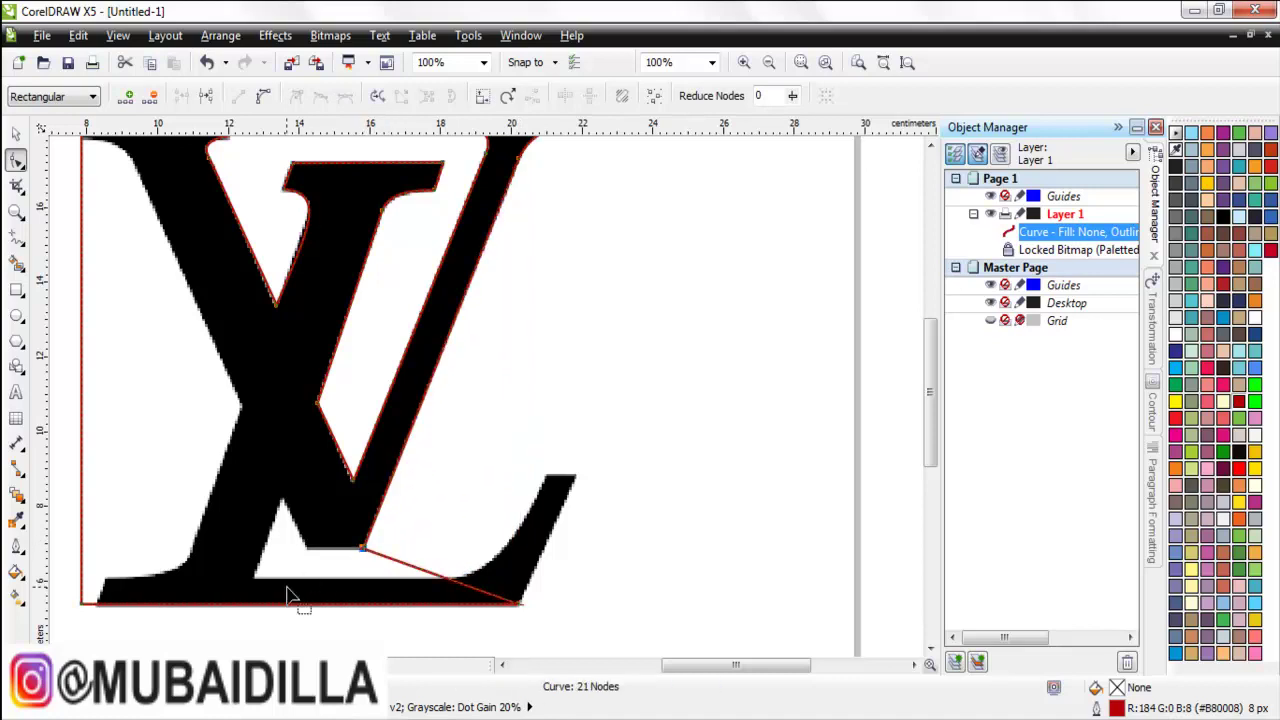
# Add two nodes on the line below the V and place them on the two upper corners of the L's raised tip
pyautogui.scroll(2, 287, 594)
pyautogui.doubleClick(481, 525)
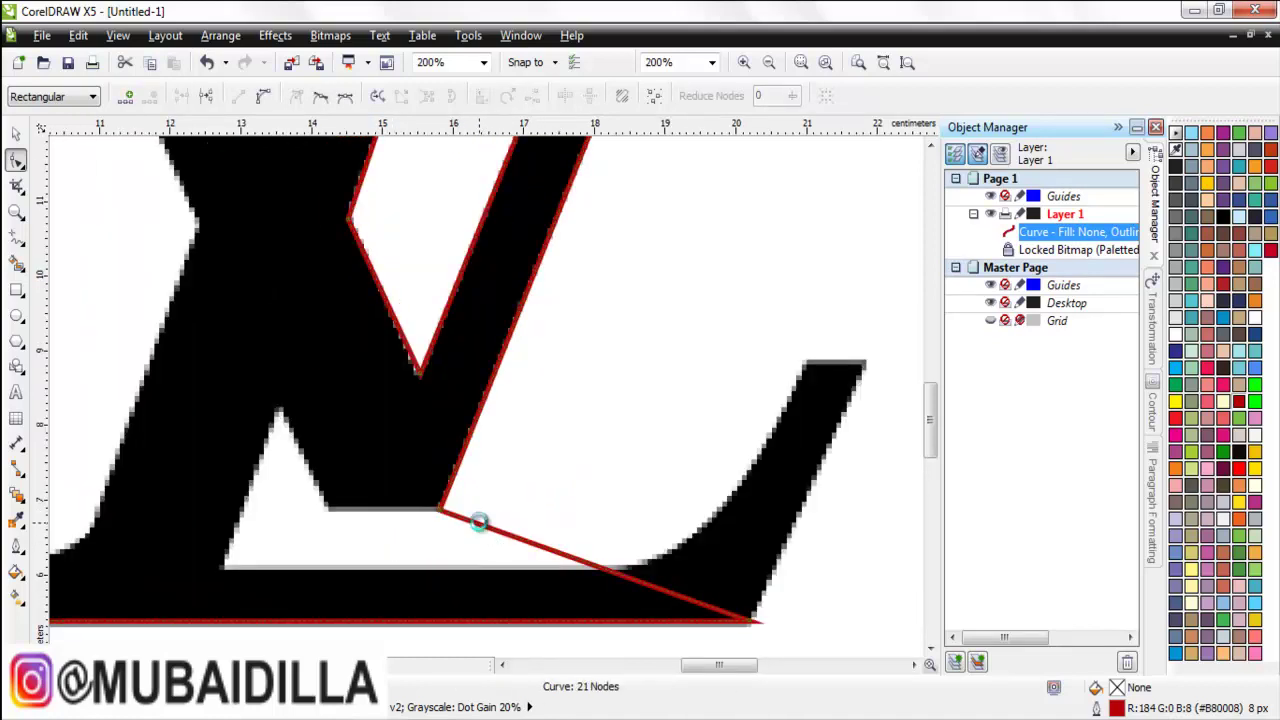
pyautogui.moveTo(485, 532); pyautogui.dragTo(864, 362)
pyautogui.moveTo(769, 400); pyautogui.dragTo(812, 367)
pyautogui.moveTo(663, 435); pyautogui.dragTo(663, 435)
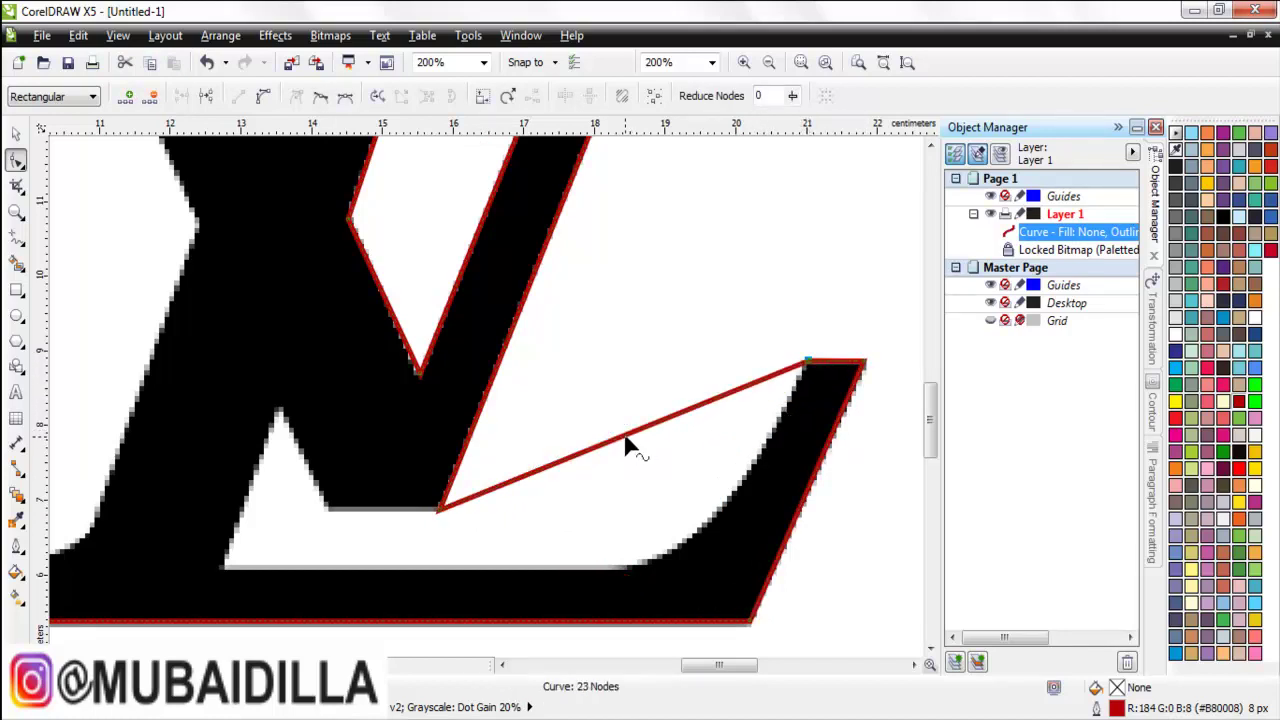
# Add nodes where the L's foot starts curving upward and at the lower-left corner of the gap above the foot
pyautogui.doubleClick(624, 438)
pyautogui.moveTo(632, 567); pyautogui.dragTo(626, 569)
pyautogui.doubleClick(502, 533)
pyautogui.moveTo(502, 533); pyautogui.dragTo(224, 572)
# Add nodes at the peak of the small triangular gap and at the lower-left corner of the V's base
pyautogui.scroll(2, 300, 562)
pyautogui.doubleClick(322, 555)
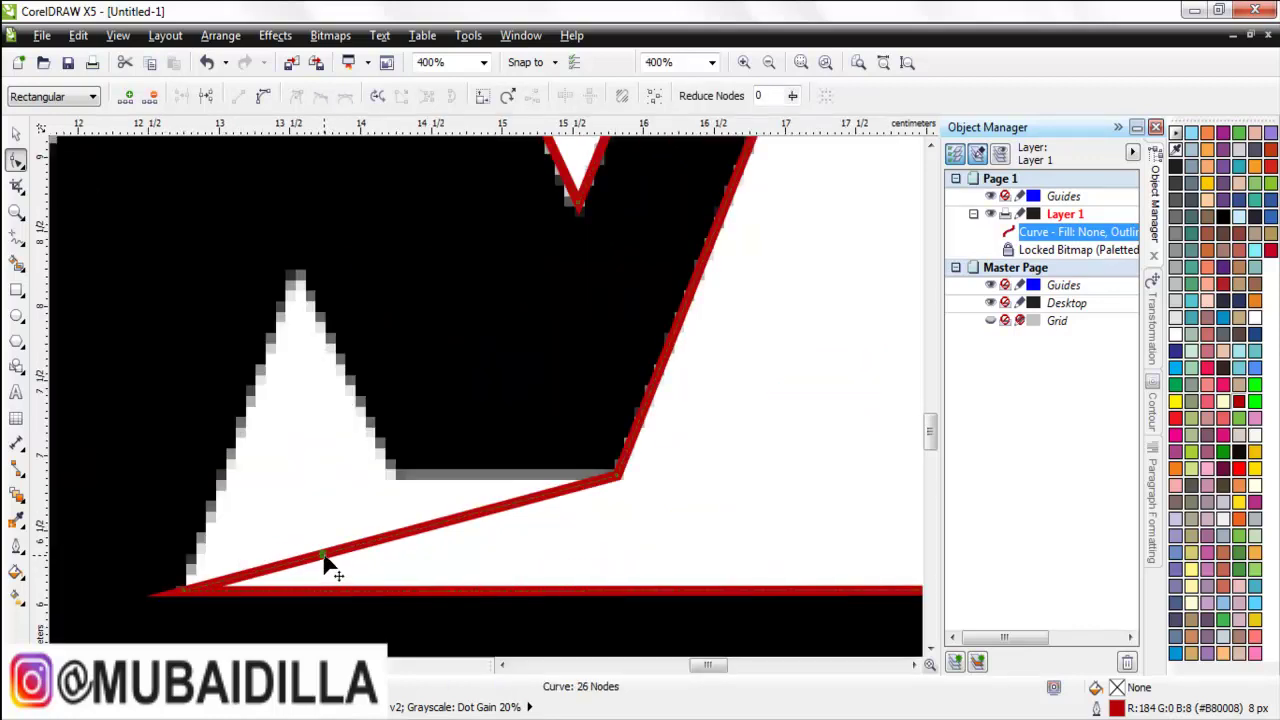
pyautogui.moveTo(323, 556); pyautogui.dragTo(295, 270)
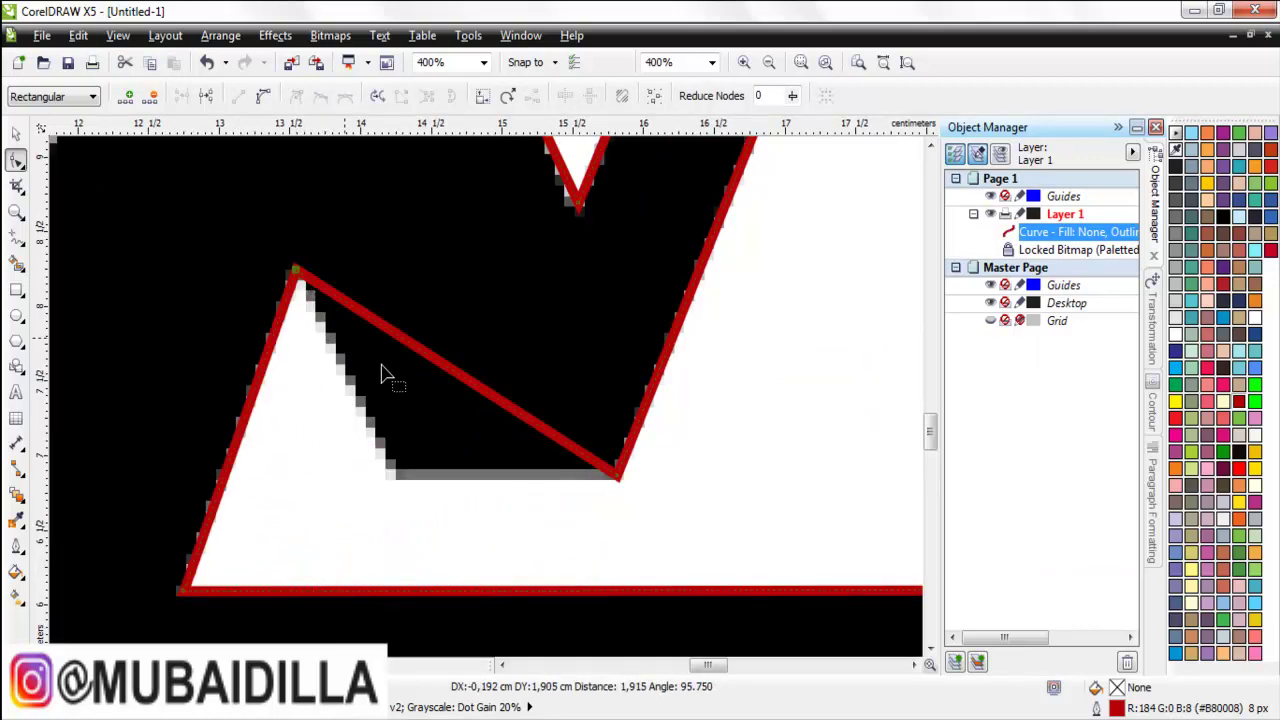
pyautogui.click(407, 352)
pyautogui.doubleClick(407, 352)
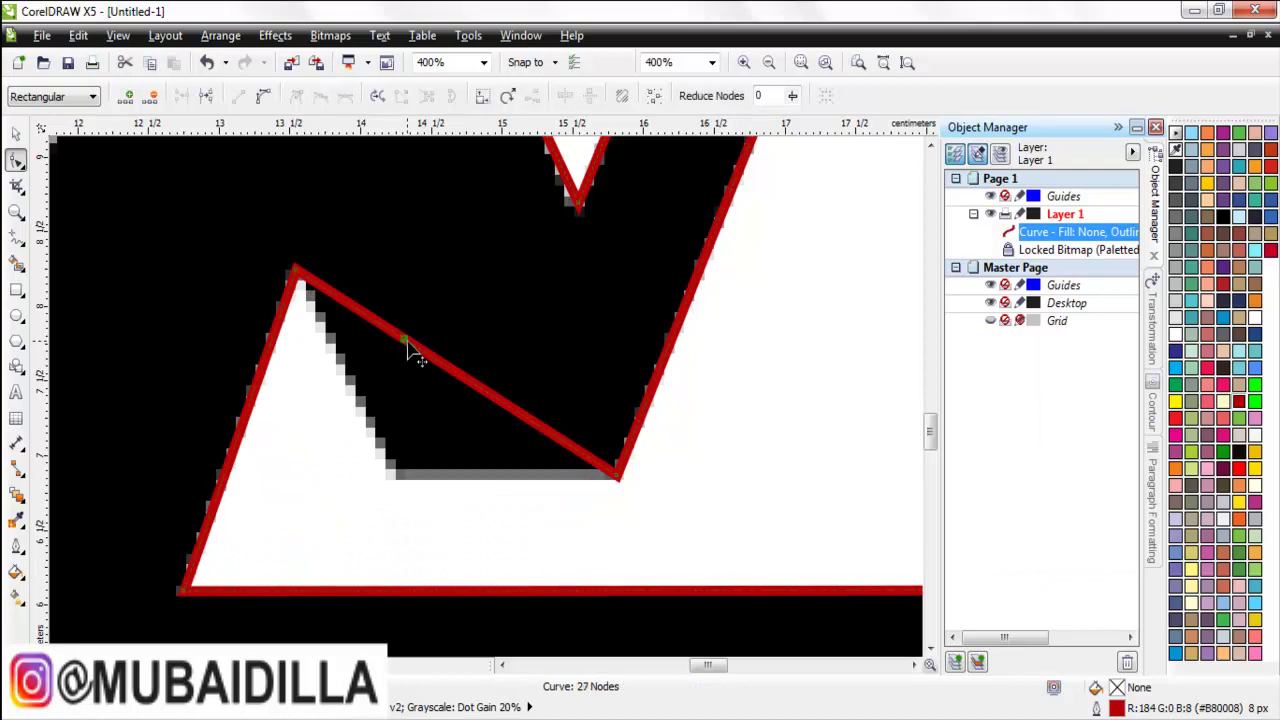
pyautogui.moveTo(408, 350); pyautogui.dragTo(403, 480)
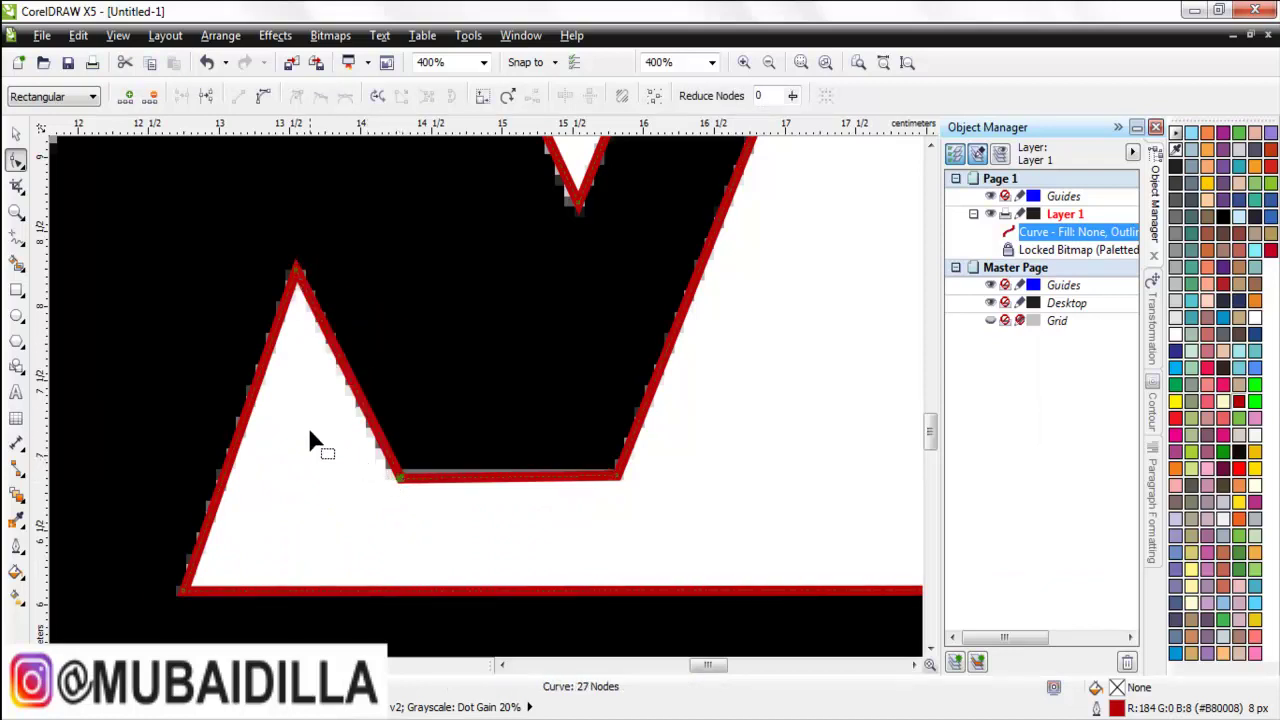
# Convert the line on the inner side of the L's raised tip to a curve and shape its handles along the letter edge
pyautogui.scroll(-2, 308, 430)
pyautogui.scroll(1, 508, 420)
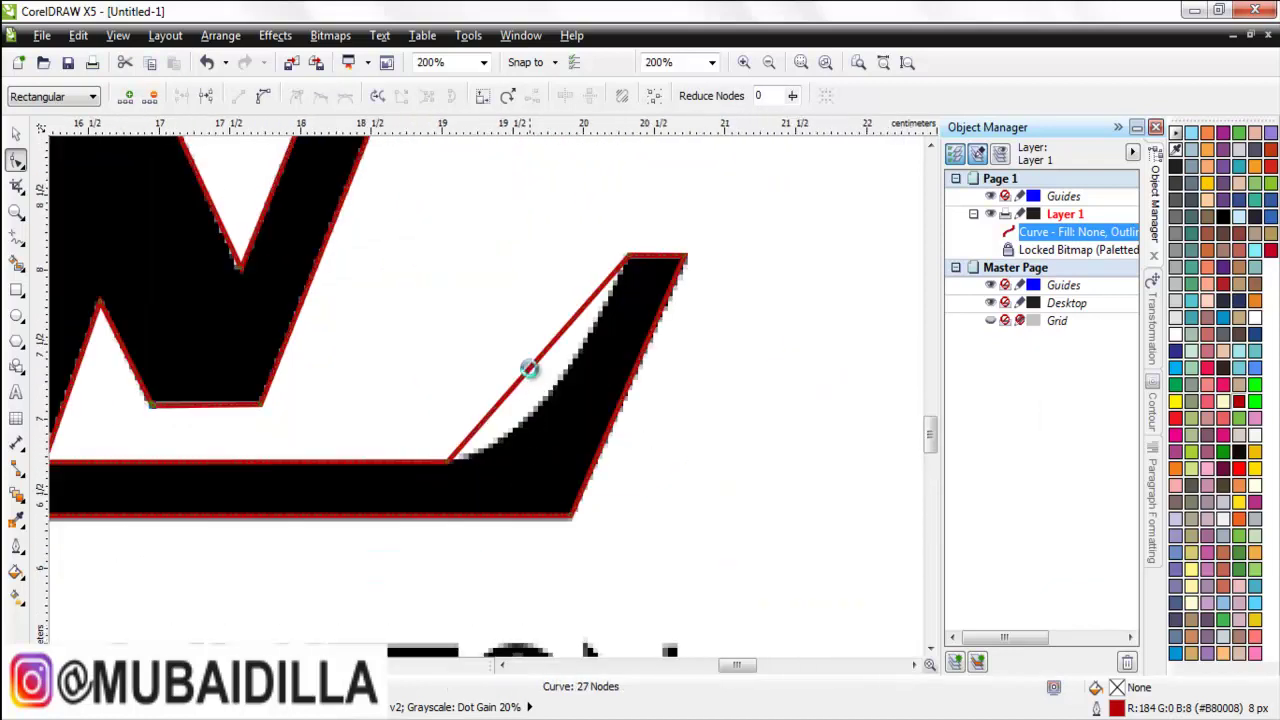
pyautogui.scroll(1, 530, 366)
pyautogui.rightClick(531, 366)
pyautogui.click(590, 453)
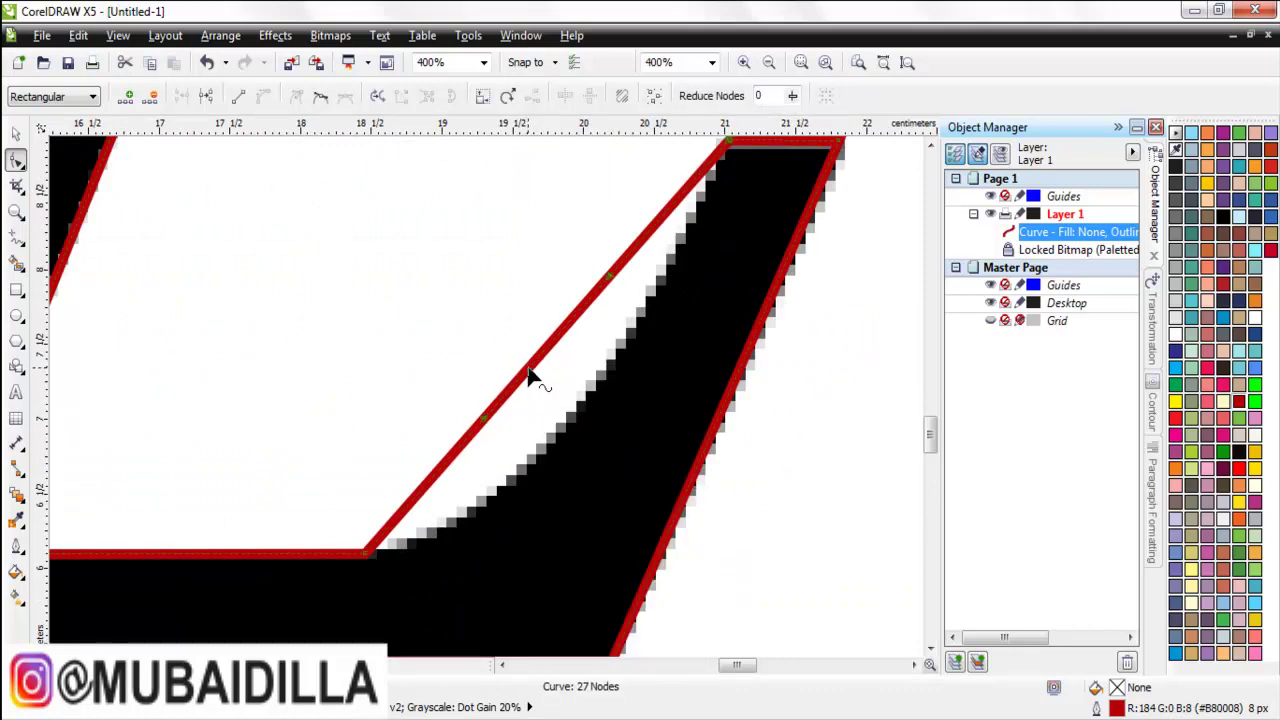
pyautogui.moveTo(529, 371); pyautogui.dragTo(540, 460)
pyautogui.scroll(1, 412, 564)
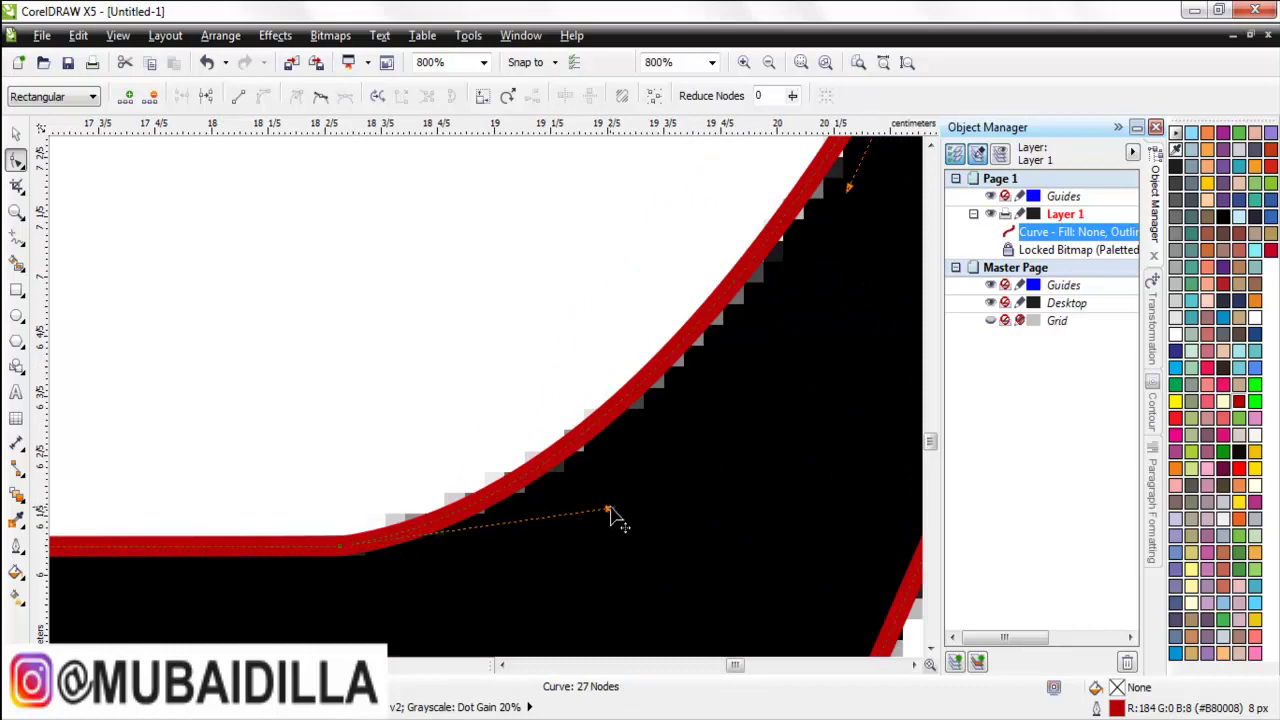
pyautogui.moveTo(612, 514); pyautogui.dragTo(586, 540)
pyautogui.scroll(-2, 600, 510)
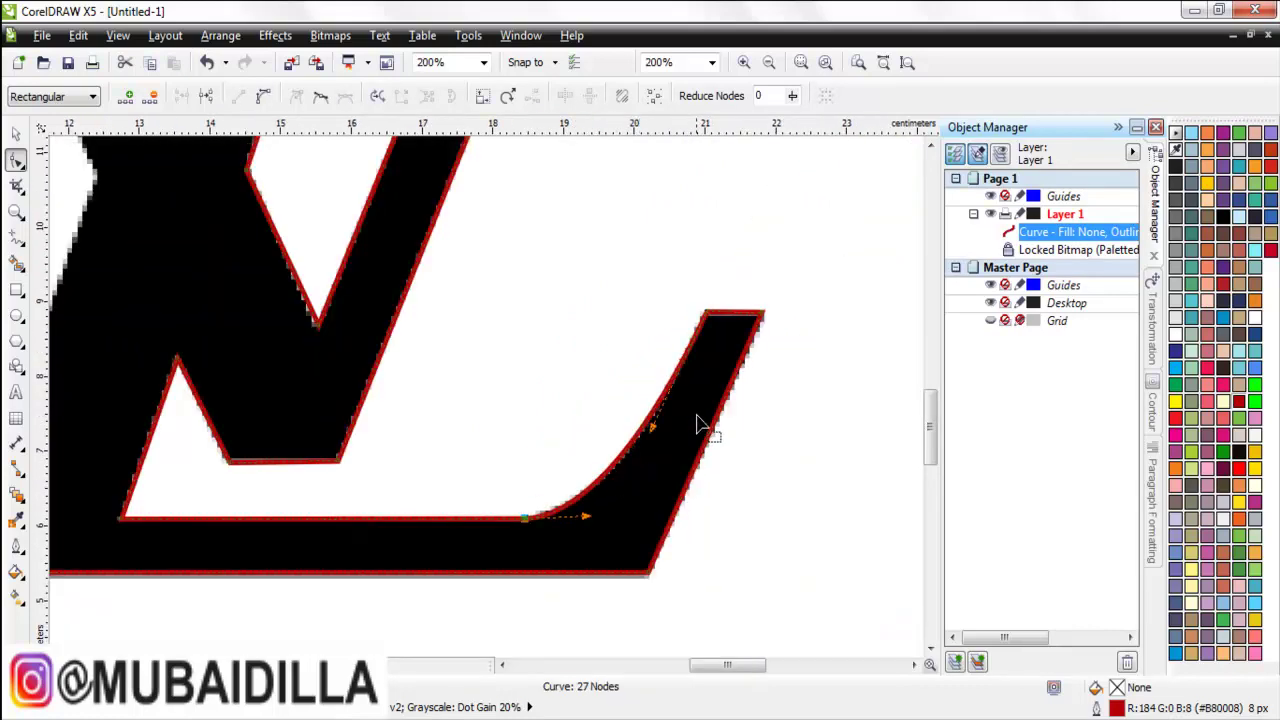
# Add nodes on the outline's left edge at the underside of the left serif and where the stem begins below it
pyautogui.scroll(-1, 697, 424)
pyautogui.scroll(-1, 345, 483)
pyautogui.scroll(1, 280, 191)
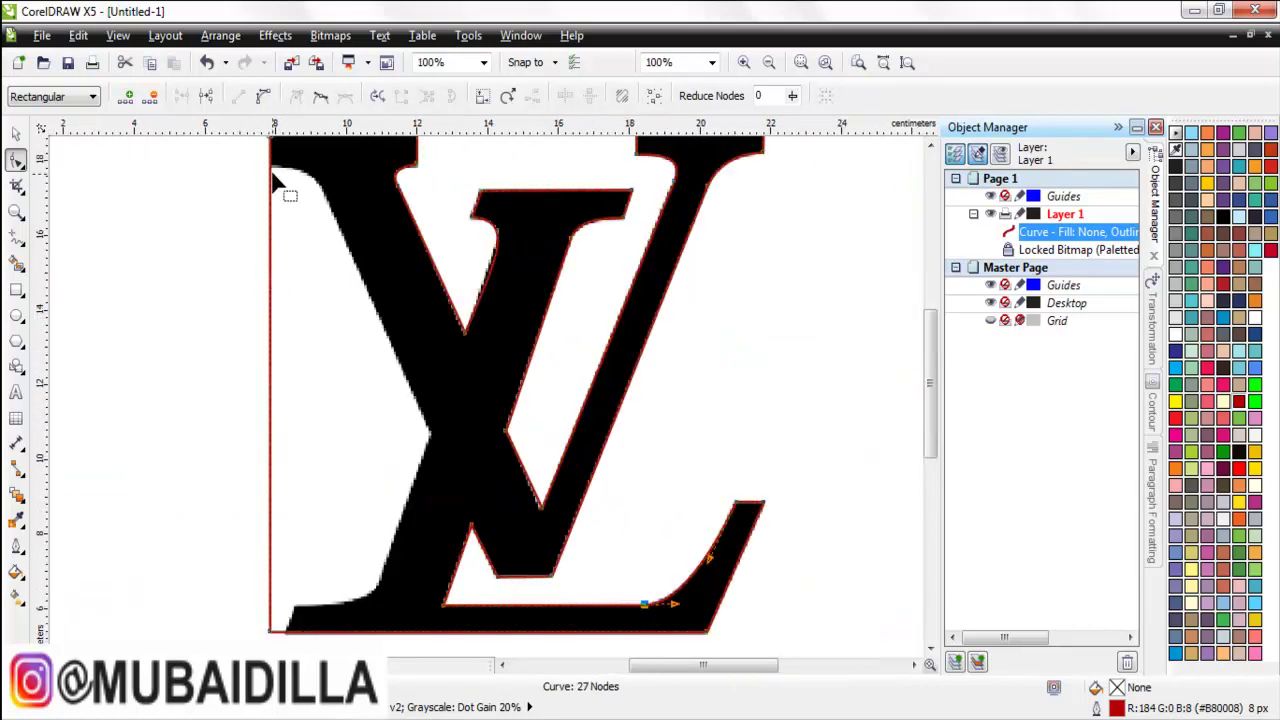
pyautogui.scroll(1, 280, 205)
pyautogui.doubleClick(268, 164)
pyautogui.doubleClick(266, 235)
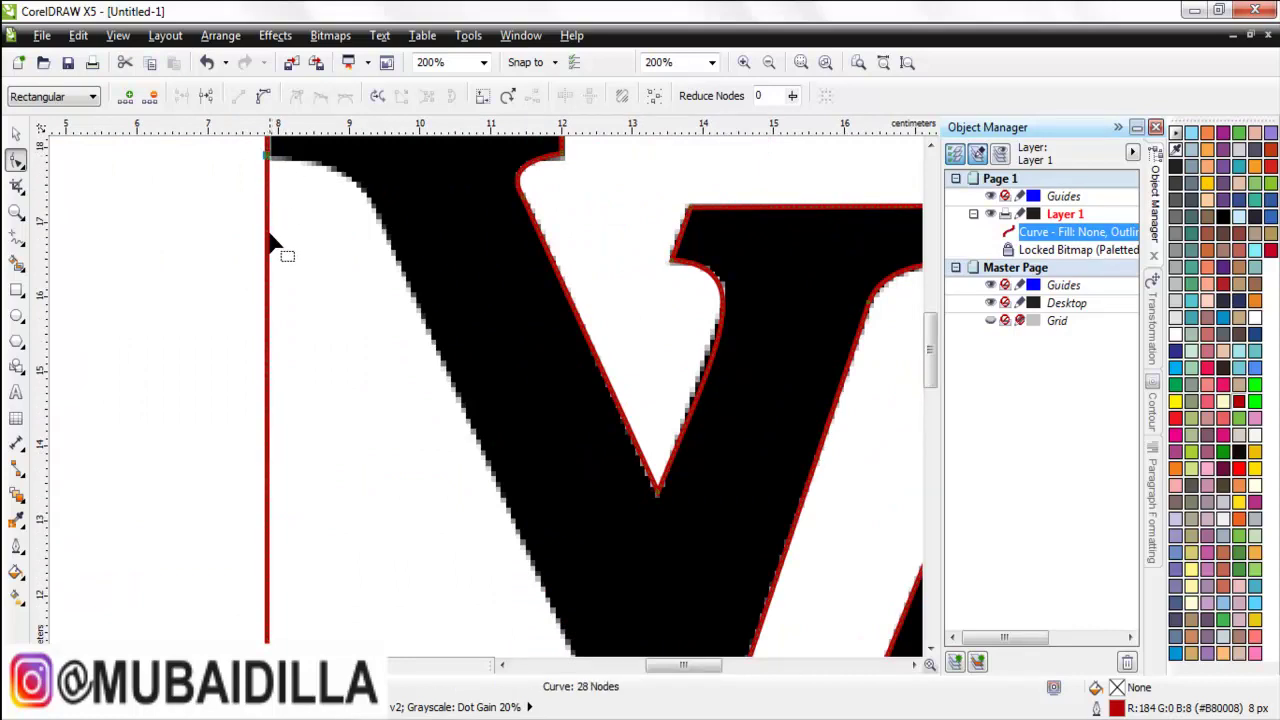
pyautogui.moveTo(267, 238); pyautogui.dragTo(405, 277)
# Move the outline's lower-left node to the L's foot corner and add a node at the upper-left corner of that foot
pyautogui.scroll(-1, 335, 263)
pyautogui.scroll(-1, 314, 491)
pyautogui.scroll(2, 329, 480)
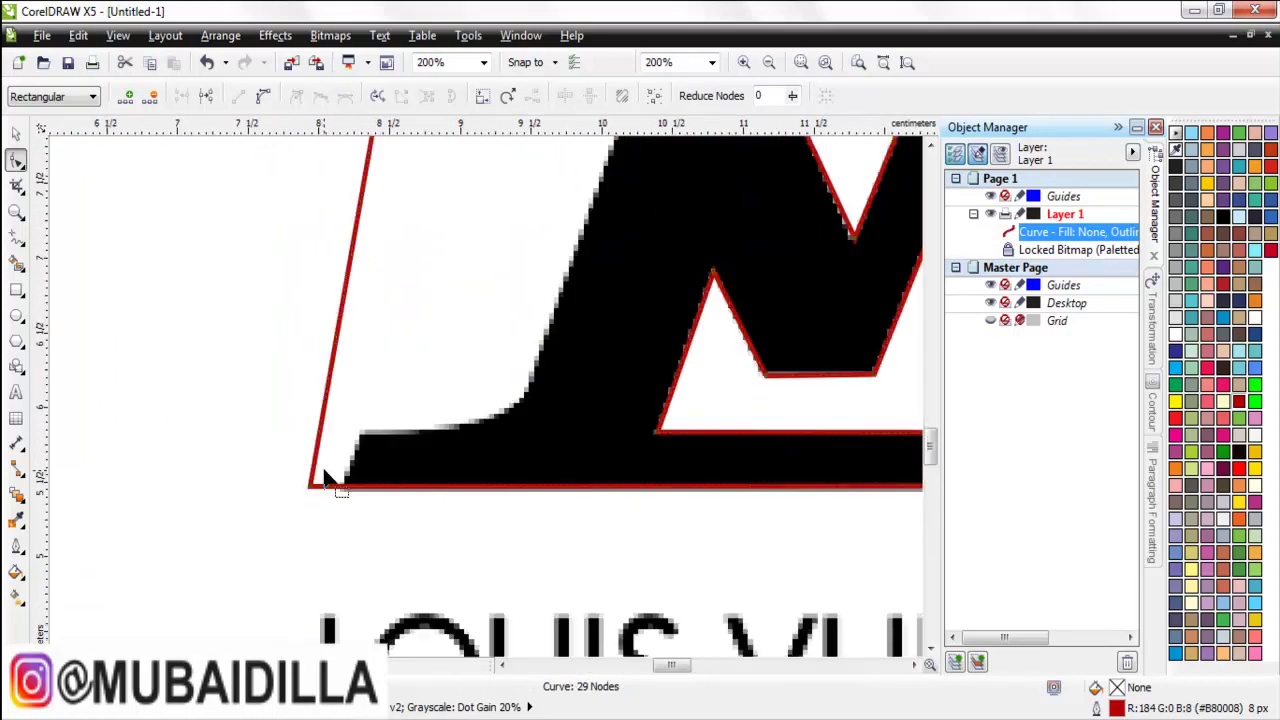
pyautogui.scroll(1, 306, 514)
pyautogui.moveTo(303, 503); pyautogui.dragTo(359, 505)
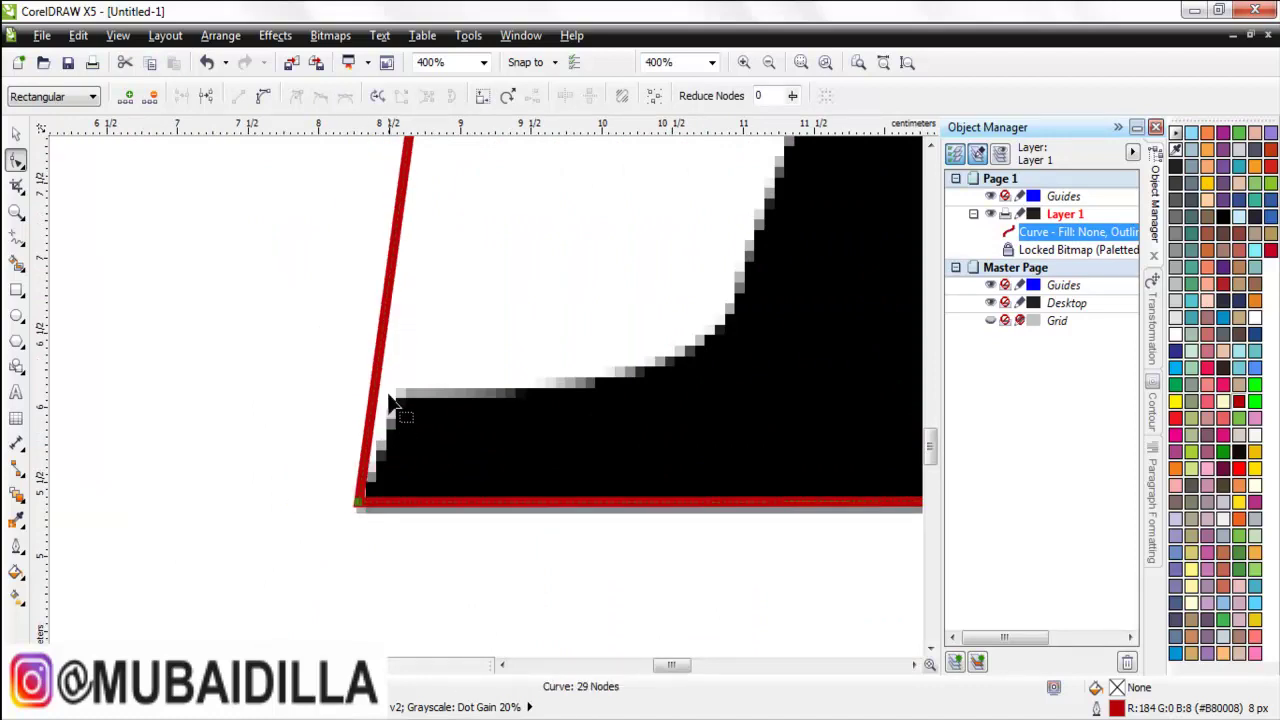
pyautogui.doubleClick(380, 390)
pyautogui.moveTo(383, 394); pyautogui.dragTo(403, 408)
# Add a node where the L's stem meets its left foot, then convert the line between them to a curve following the edge
pyautogui.scroll(-1, 320, 470)
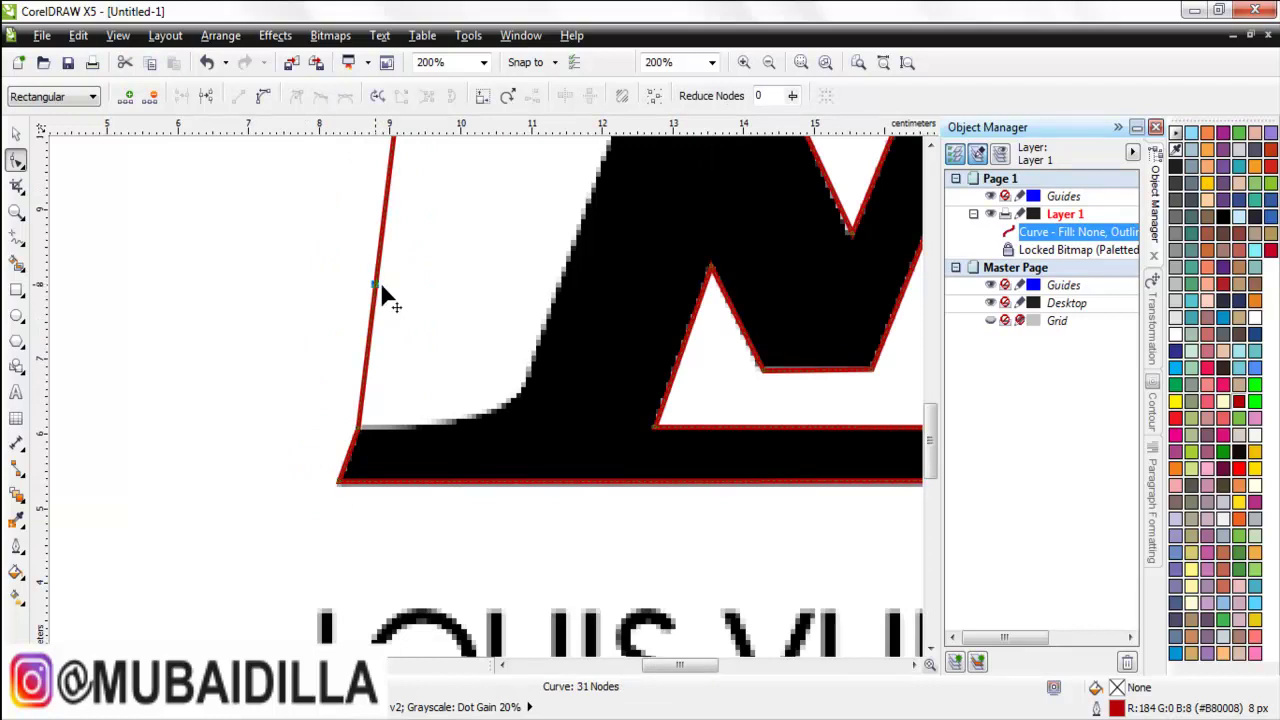
pyautogui.moveTo(378, 284); pyautogui.dragTo(537, 362)
pyautogui.scroll(1, 480, 420)
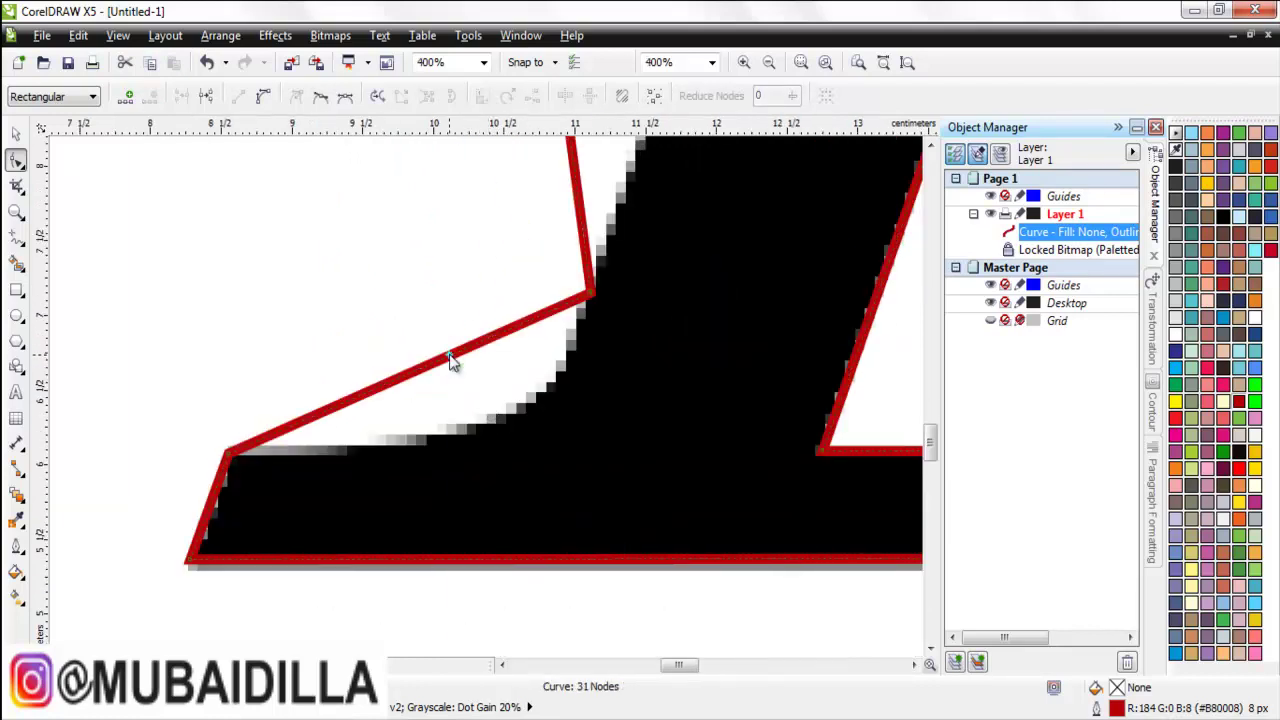
pyautogui.rightClick(451, 362)
pyautogui.click(500, 436)
pyautogui.moveTo(490, 342); pyautogui.dragTo(528, 412)
# Add a node on the remaining left line and move it into the notch where the V and L cross
pyautogui.scroll(-2, 220, 450)
pyautogui.scroll(1, 285, 255)
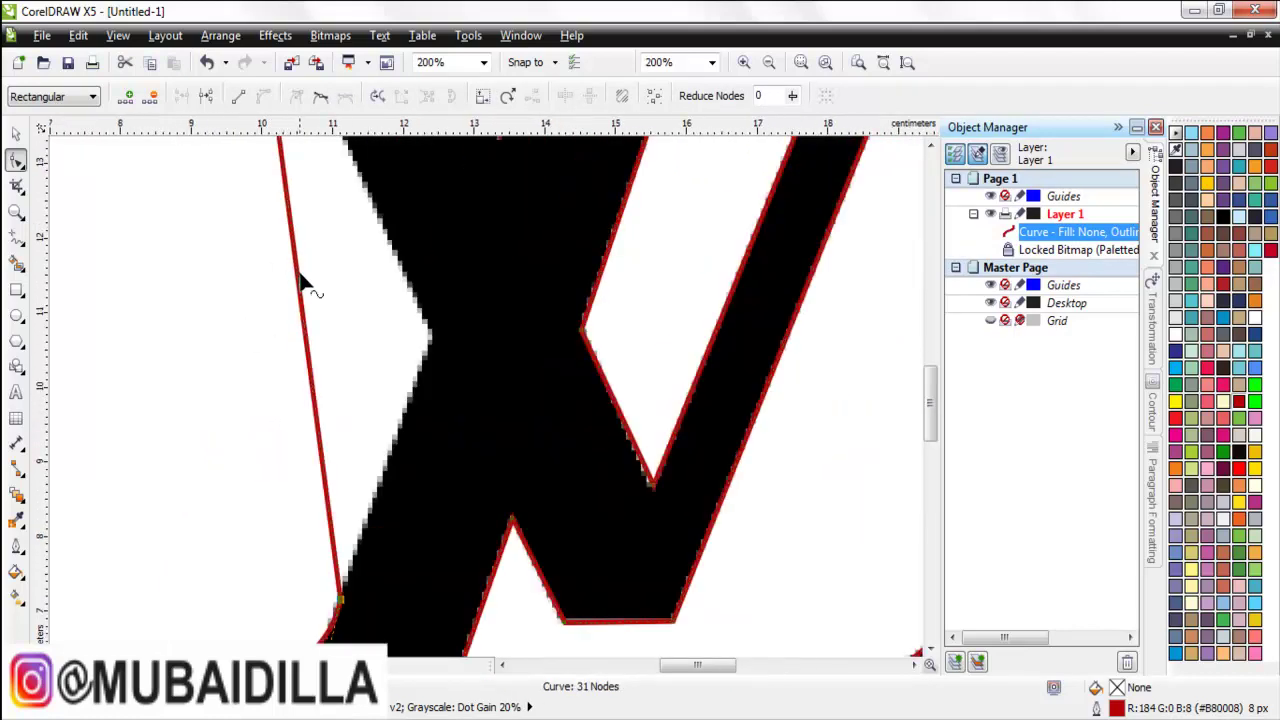
pyautogui.click(303, 283)
pyautogui.moveTo(306, 289); pyautogui.dragTo(431, 342)
pyautogui.scroll(-2, 307, 444)
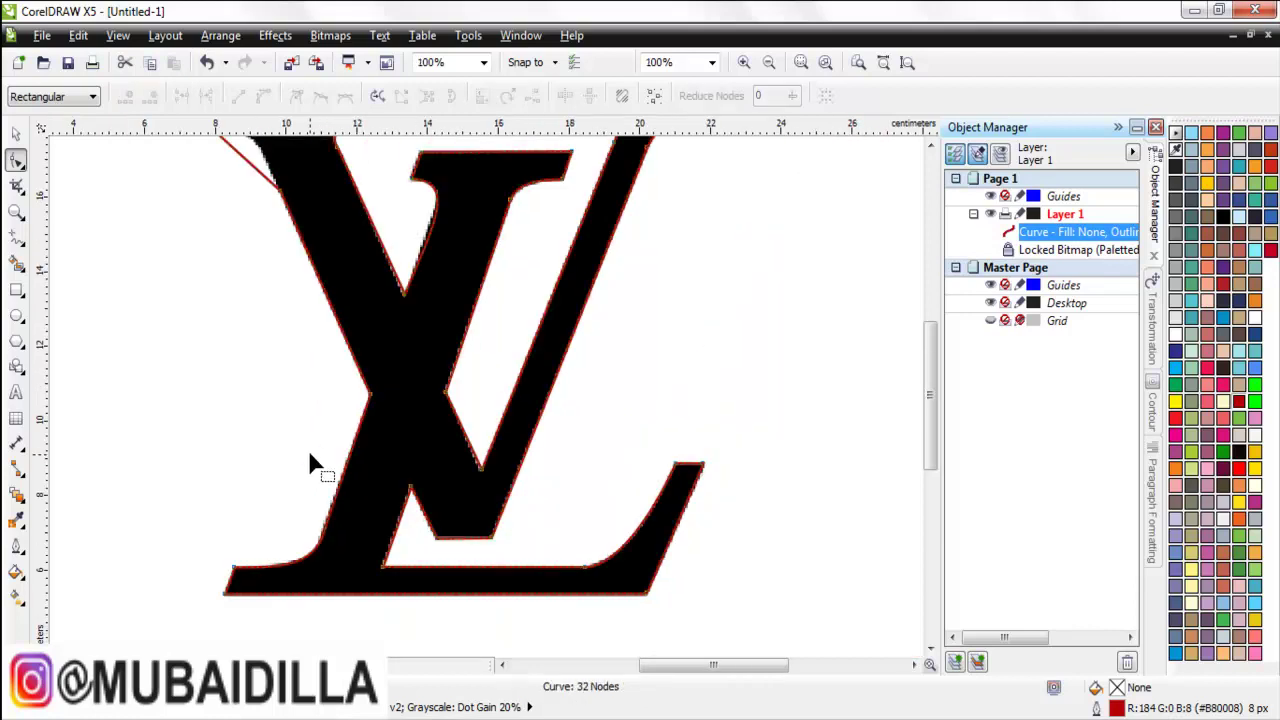
# Convert the line under the left serif's outer side to a curve and adjust its handles to match the letter edge
pyautogui.scroll(3, 272, 294)
pyautogui.rightClick(340, 333)
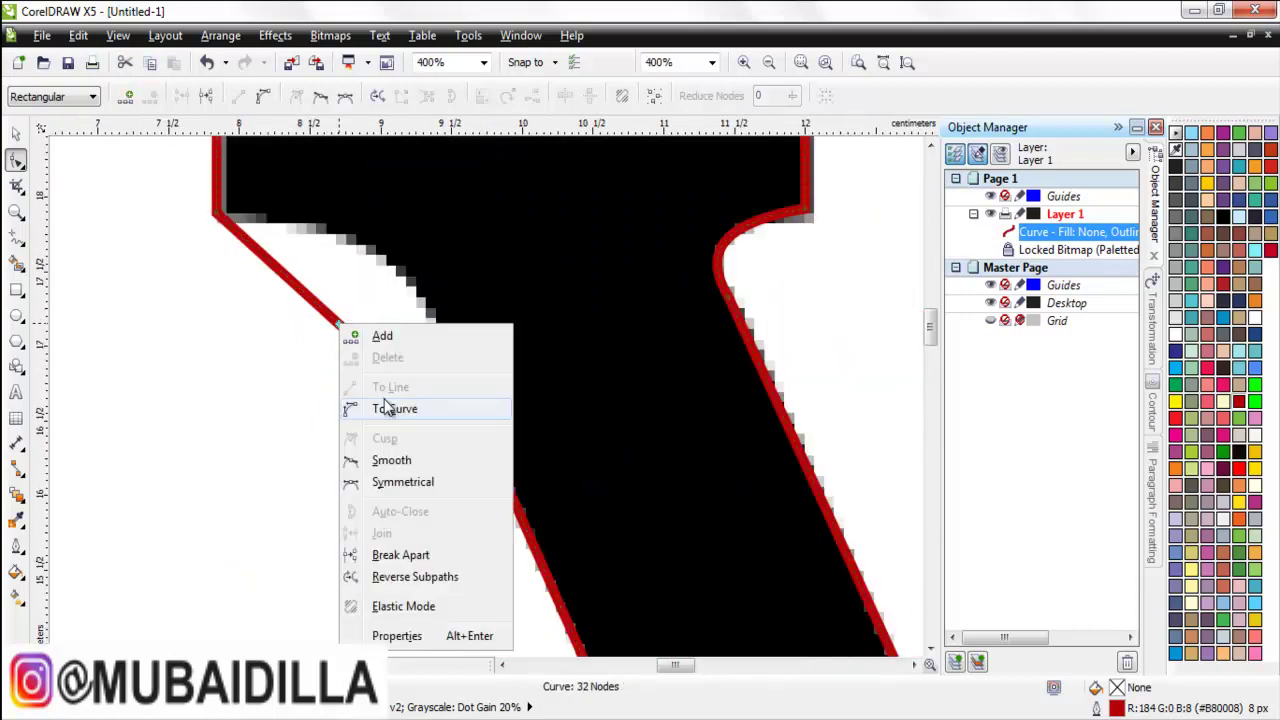
pyautogui.click(388, 408)
pyautogui.moveTo(363, 354); pyautogui.dragTo(393, 280)
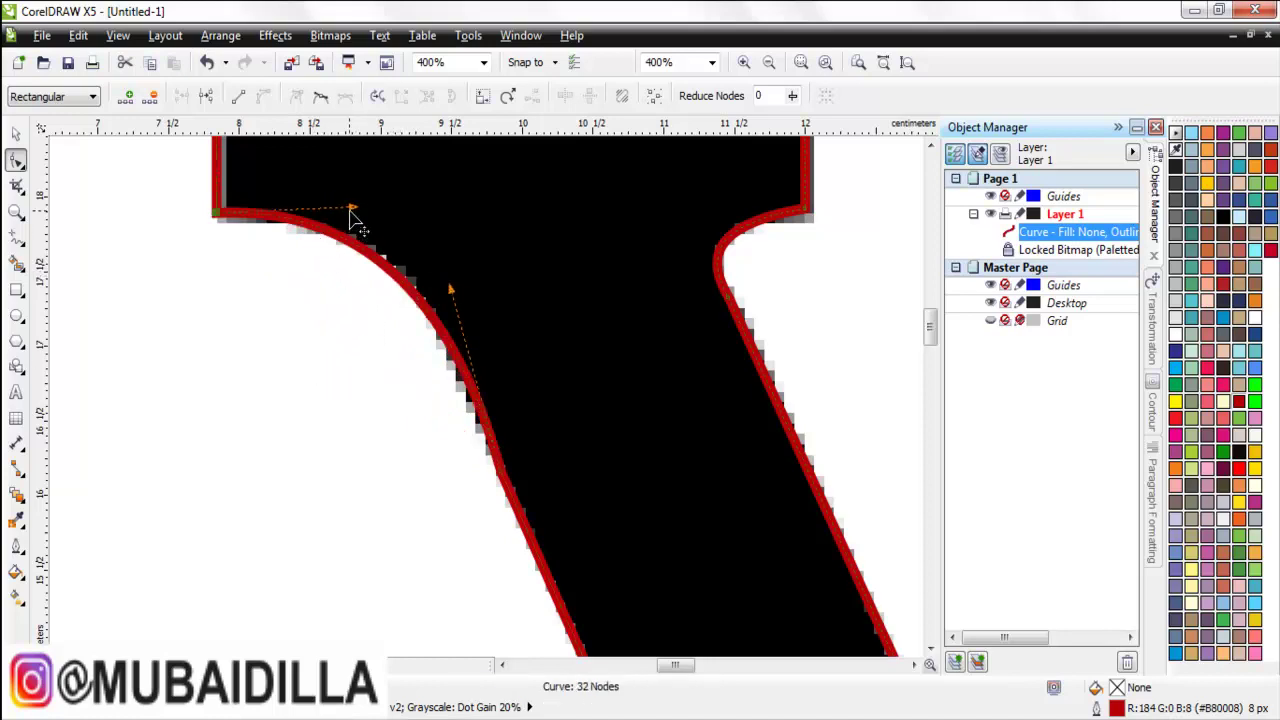
pyautogui.moveTo(450, 287); pyautogui.dragTo(421, 256)
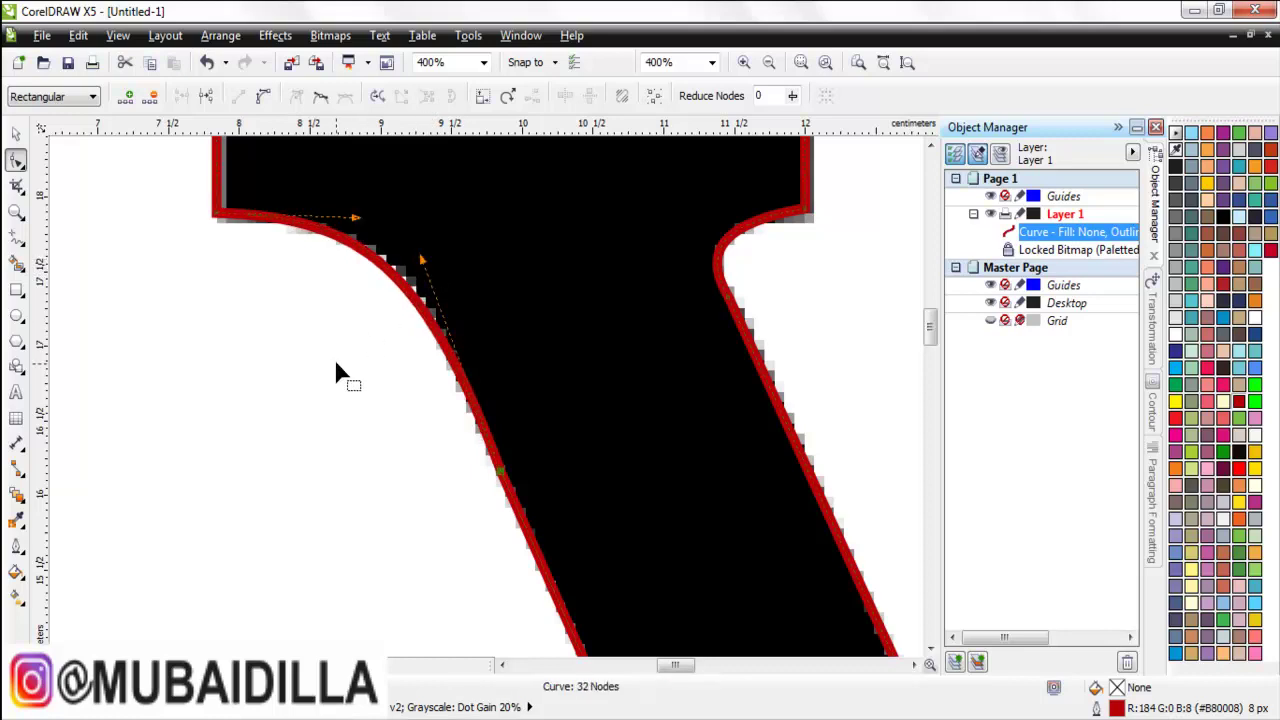
pyautogui.click(334, 365)
# Move the finished traced outline off the bitmap to the empty area right of the page
pyautogui.scroll(-3, 414, 434)
pyautogui.scroll(-2, 257, 355)
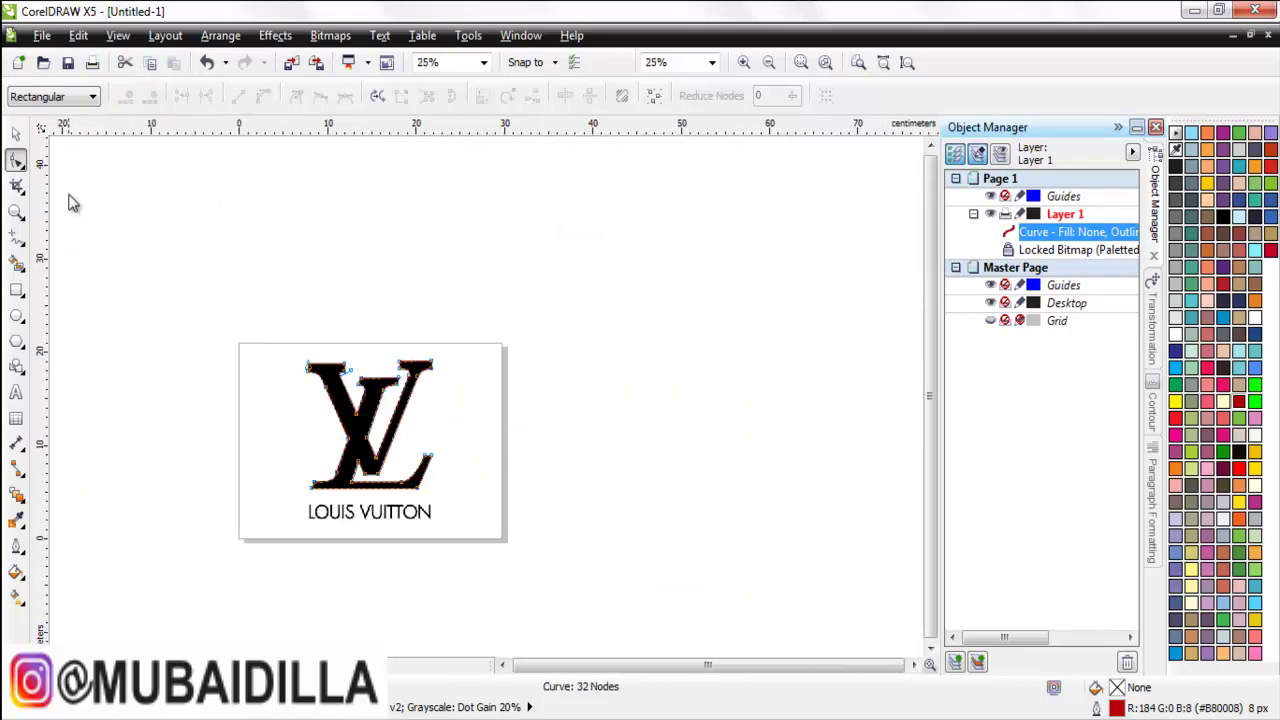
pyautogui.click(15, 133)
pyautogui.moveTo(383, 453); pyautogui.dragTo(592, 415)
pyautogui.click(800, 420)
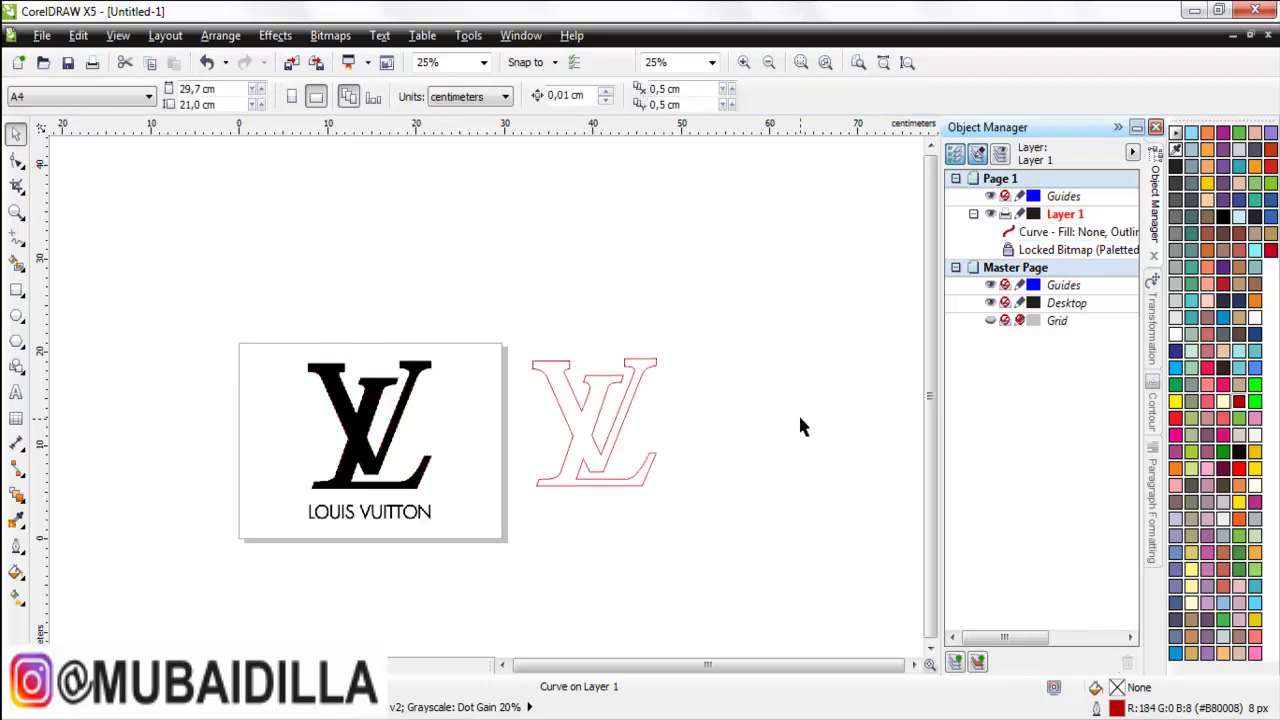
# Move the traced outline slightly farther from the page and change its outline colour to black
pyautogui.scroll(2, 565, 438)
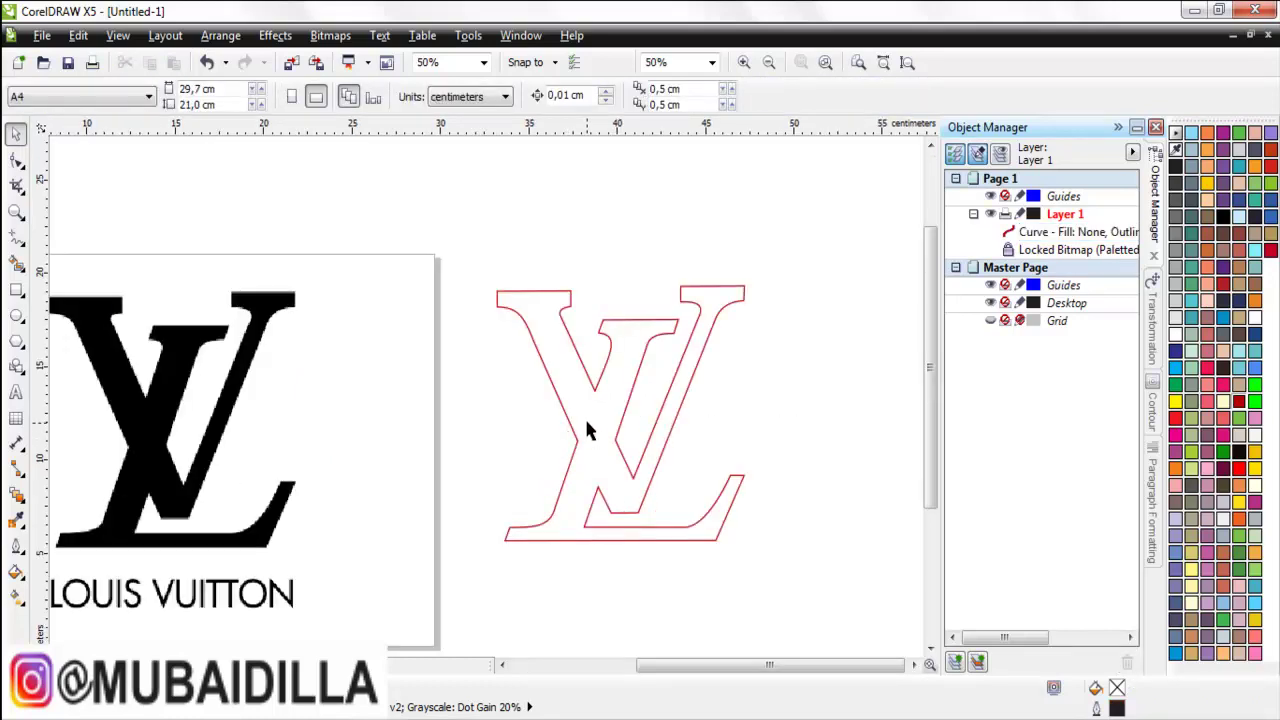
pyautogui.moveTo(587, 430); pyautogui.dragTo(631, 418)
pyautogui.click(913, 665)
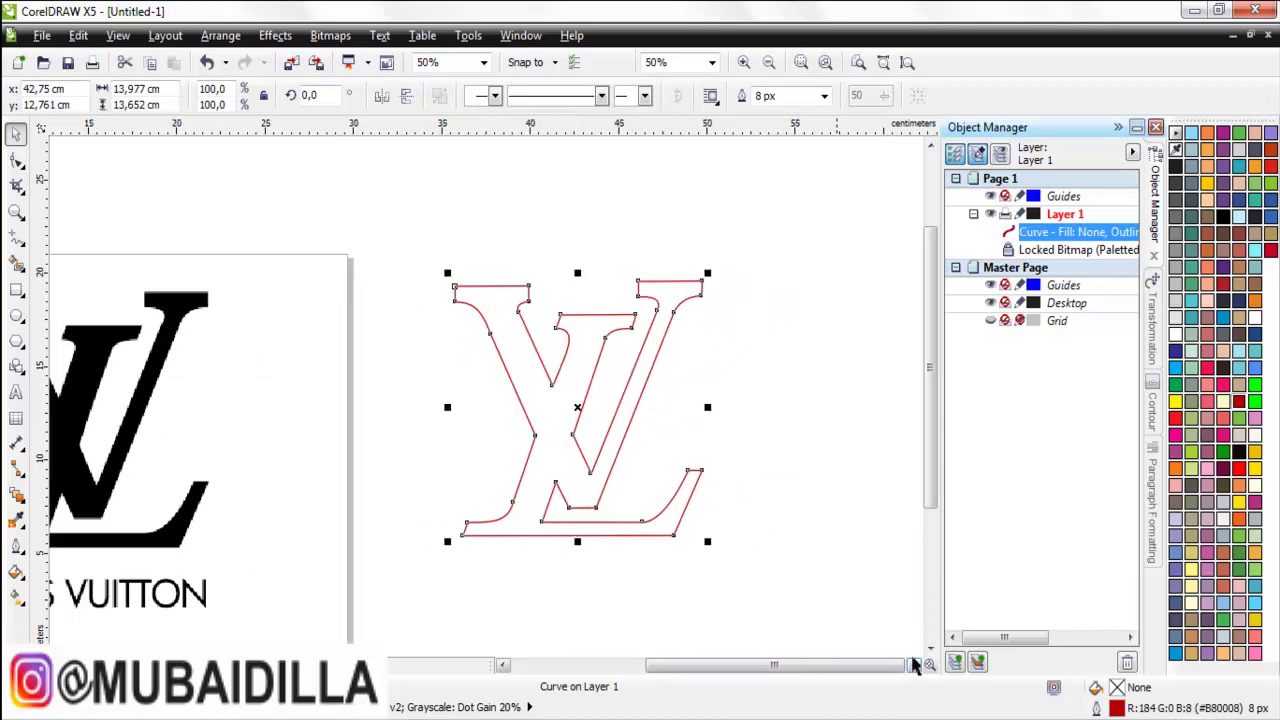
pyautogui.click(880, 310)
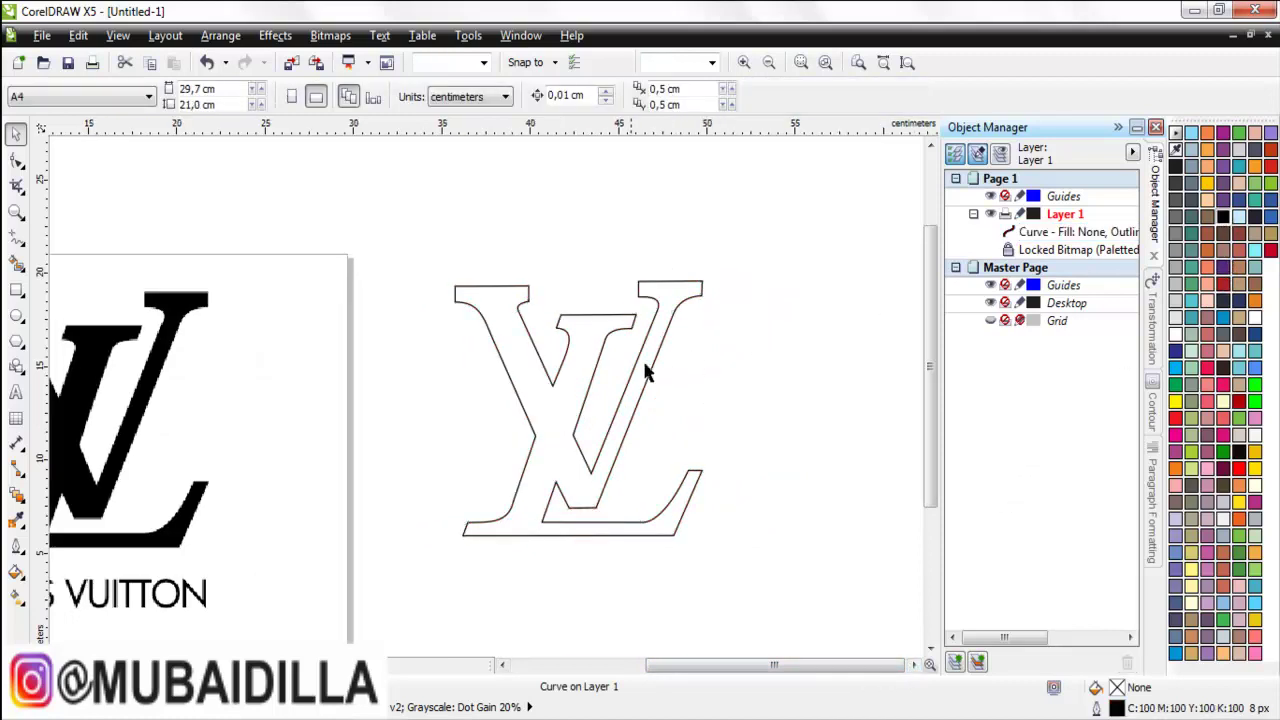
# Shift the traced lettermark farther right of the page and set its outline width to 16 px
pyautogui.click(586, 400)
pyautogui.moveTo(586, 400); pyautogui.dragTo(646, 371)
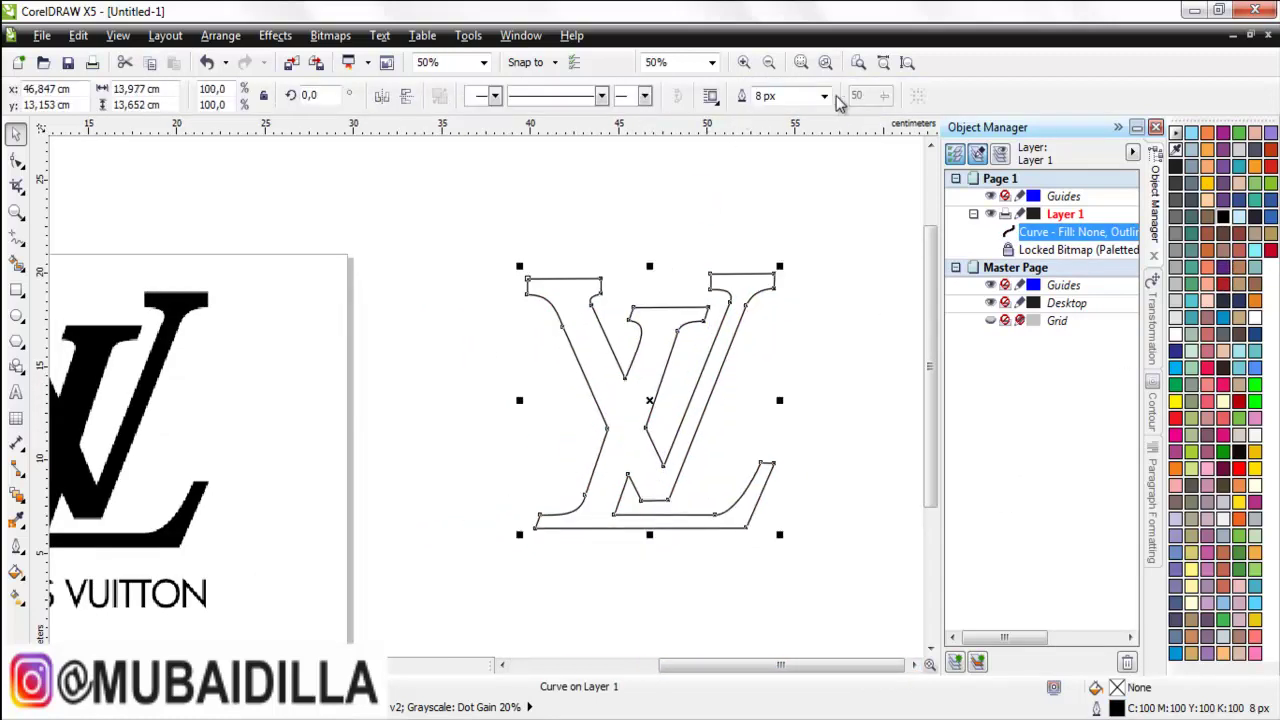
pyautogui.click(824, 95)
pyautogui.click(812, 210)
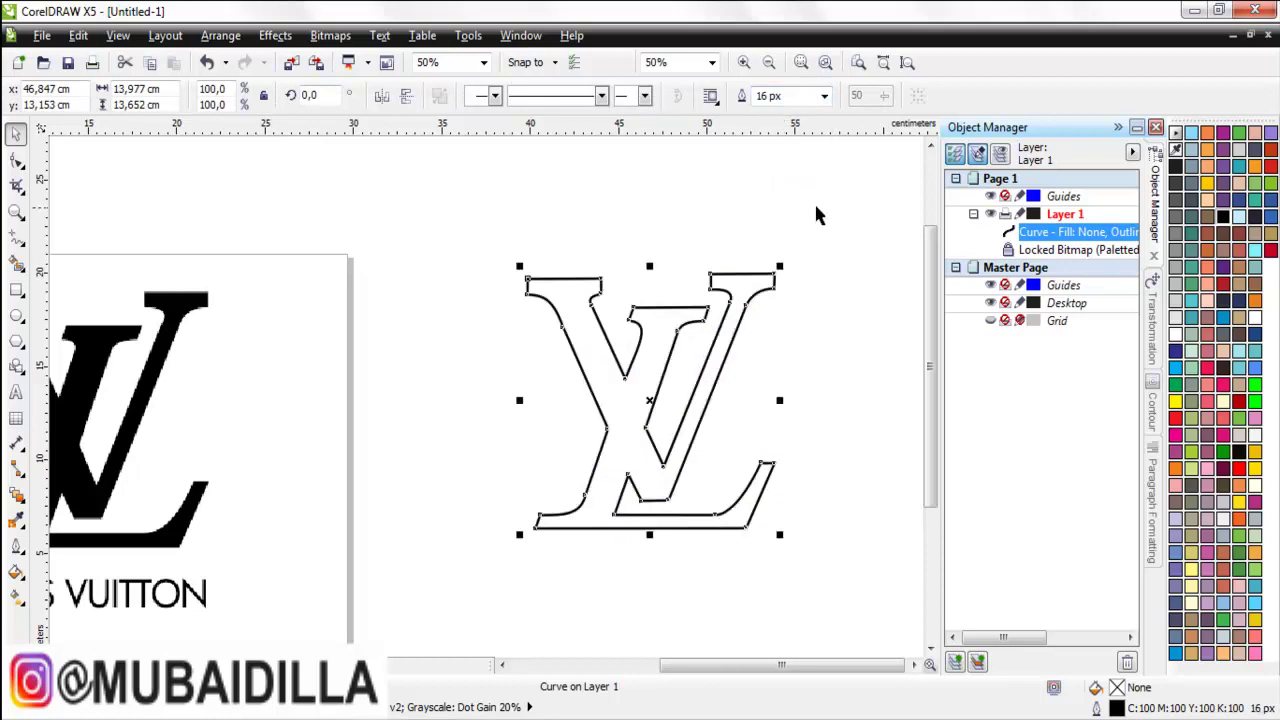
pyautogui.click(815, 214)
# Select the traced lettermark and zoom to the selection to inspect its outline
pyautogui.click(913, 665)
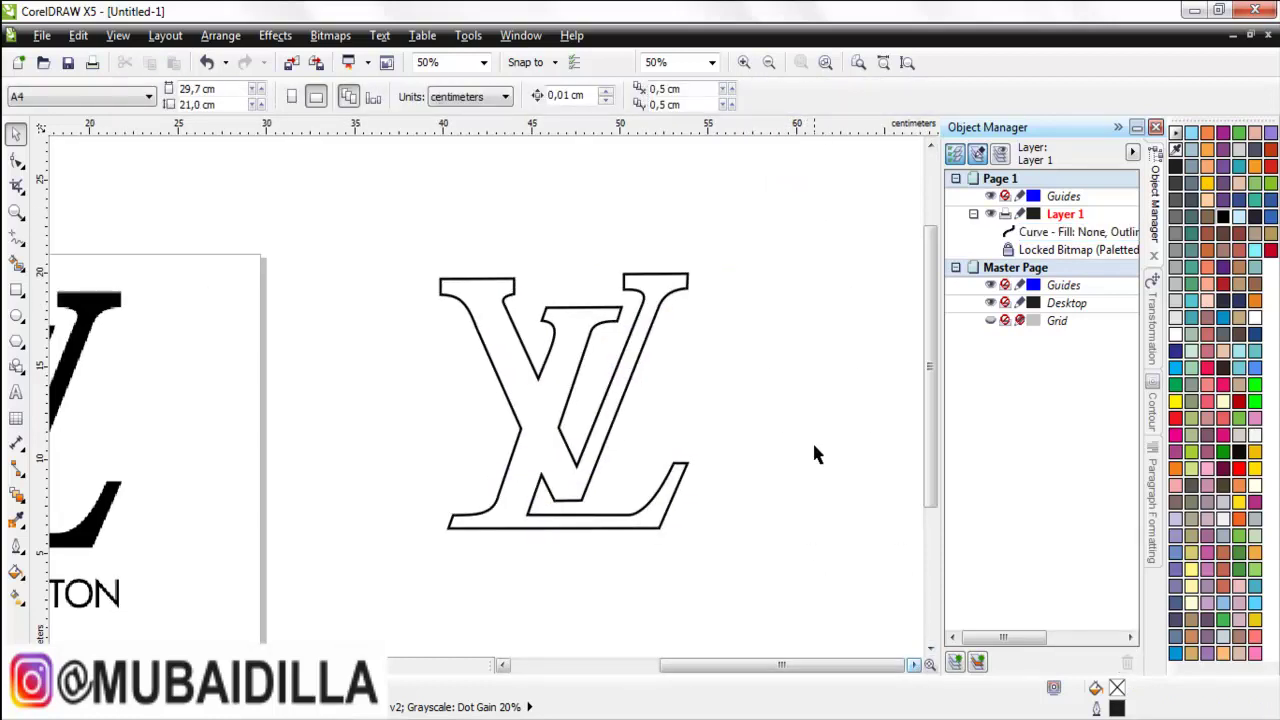
pyautogui.click(583, 327)
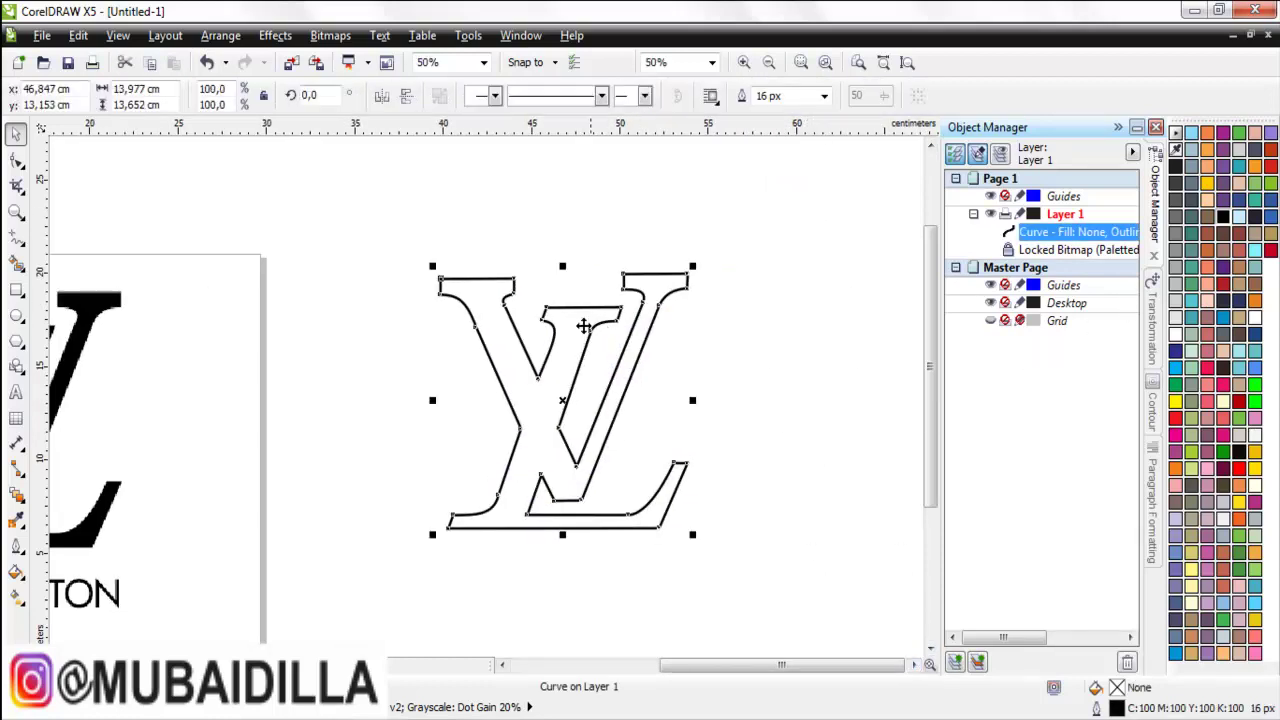
pyautogui.click(772, 221)
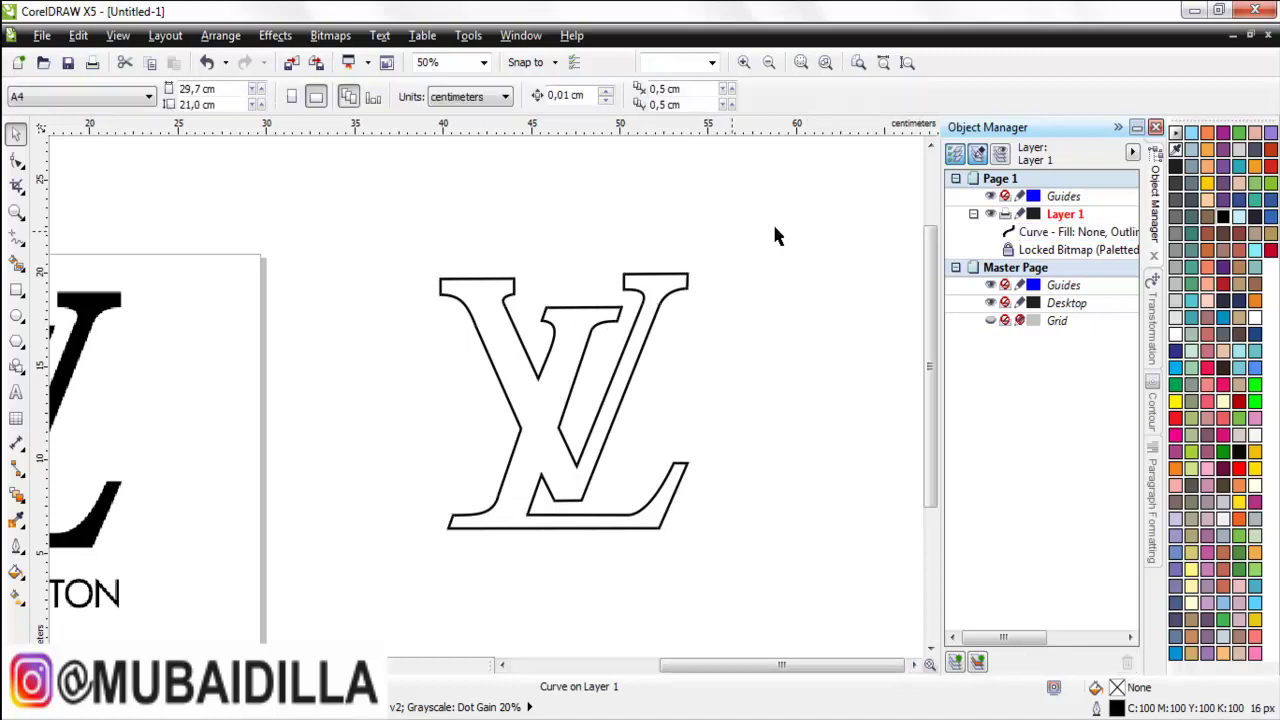
pyautogui.click(441, 279)
pyautogui.click(484, 62)
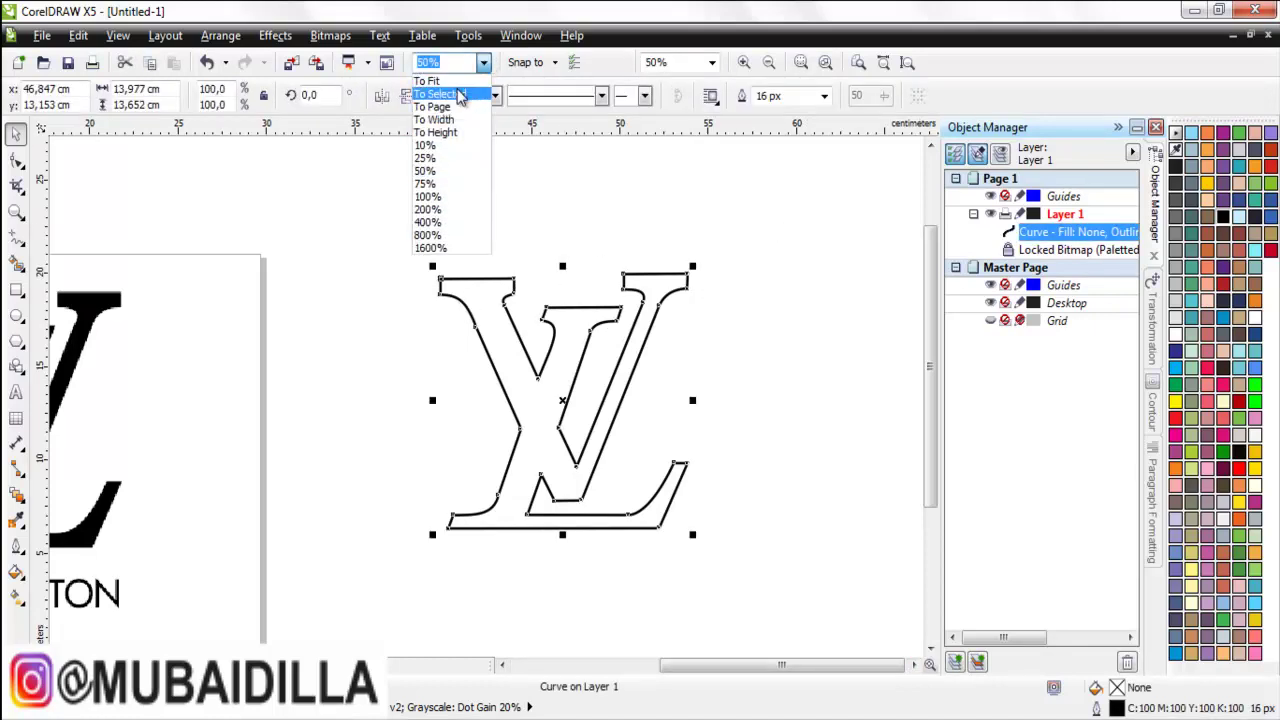
pyautogui.click(466, 93)
pyautogui.click(827, 231)
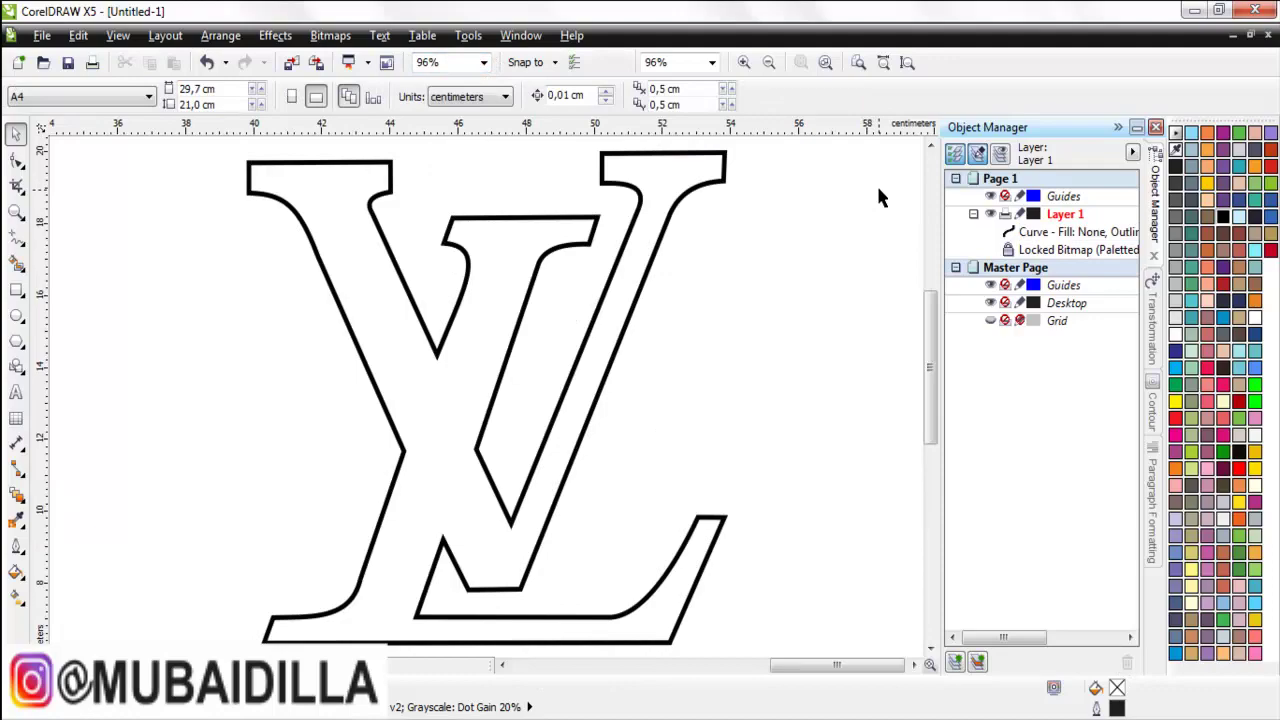